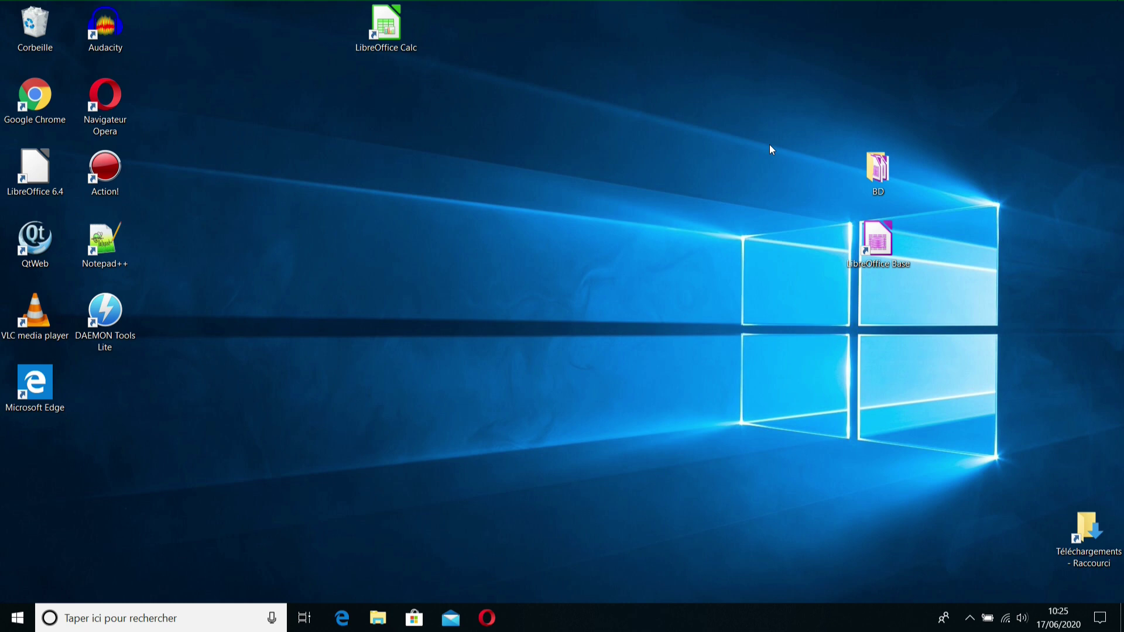
Step: Open the Bibliotheque database from the BD folder on the desktop and display its tables
double_click(885, 170)
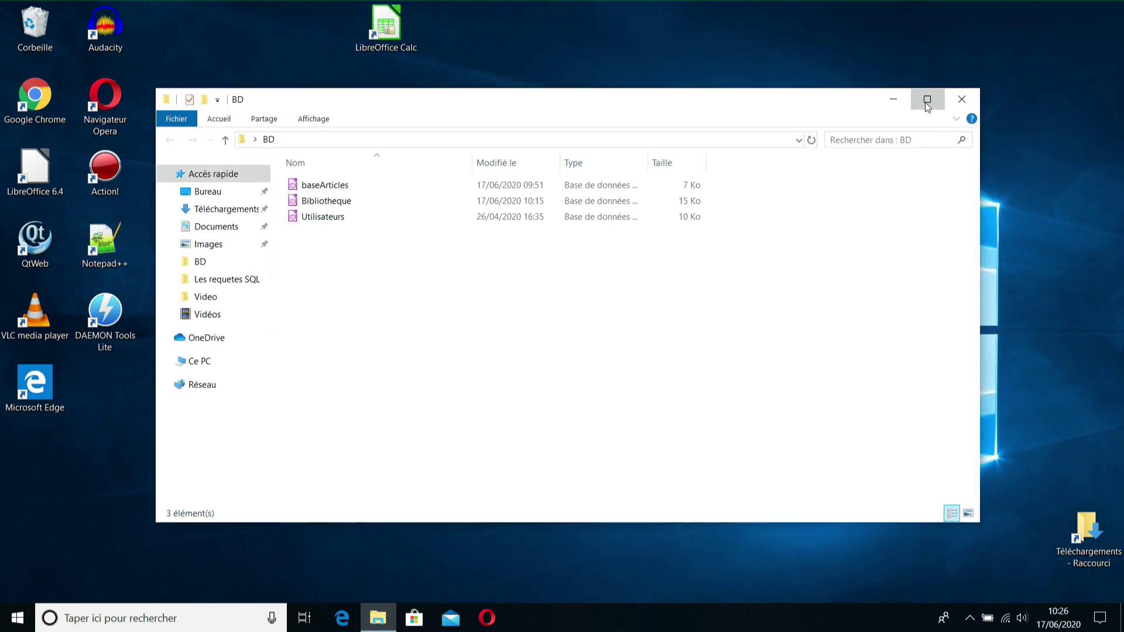
click(927, 99)
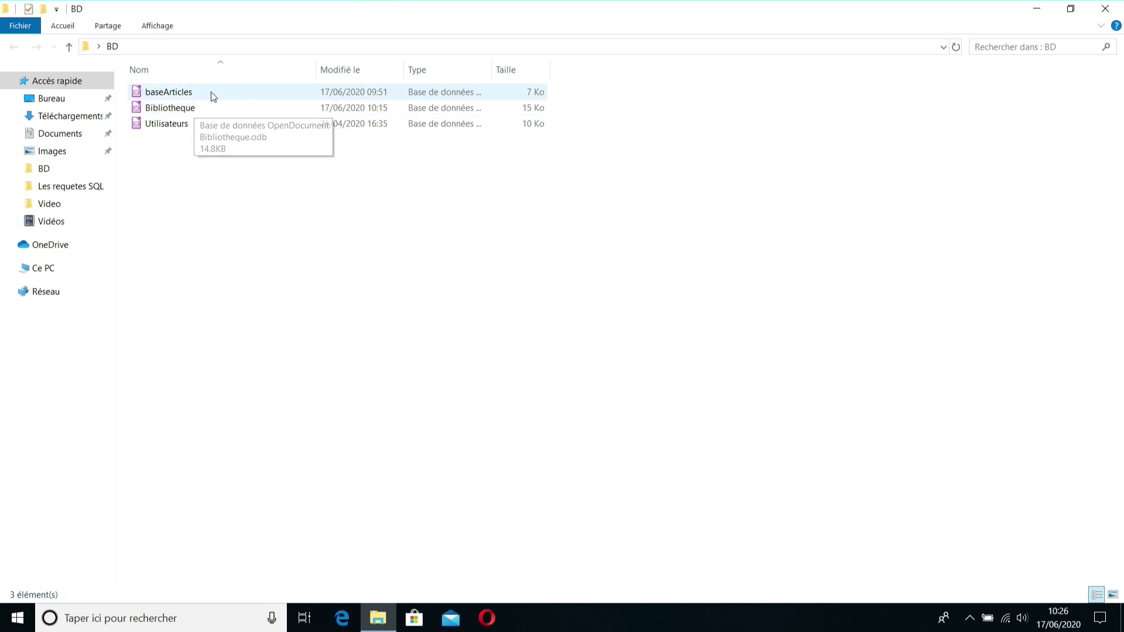
double_click(178, 111)
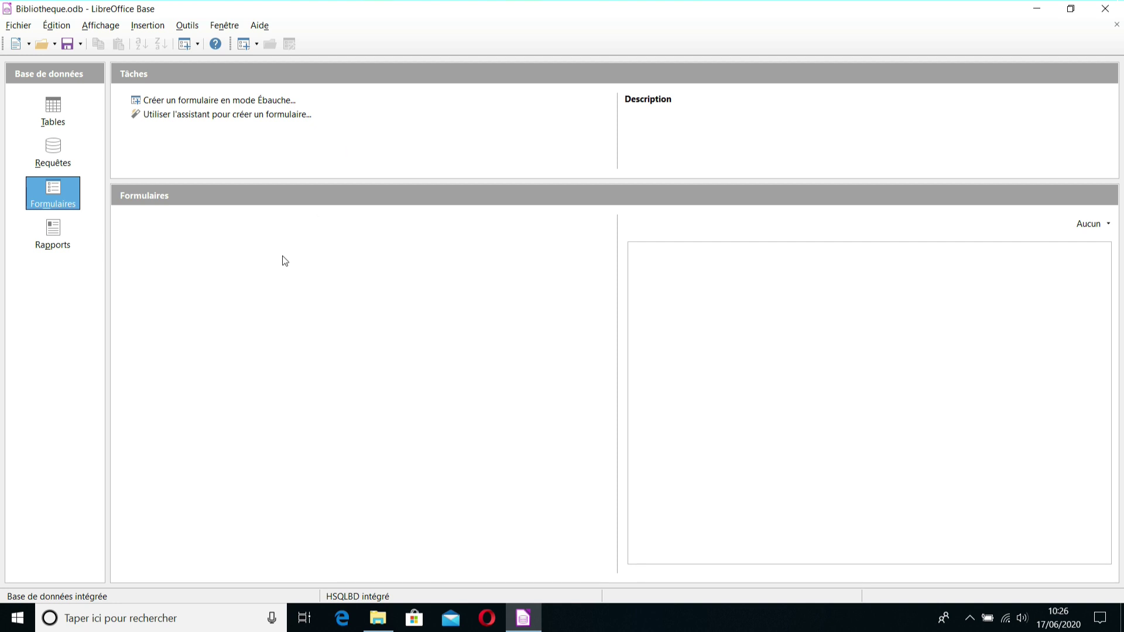
click(52, 107)
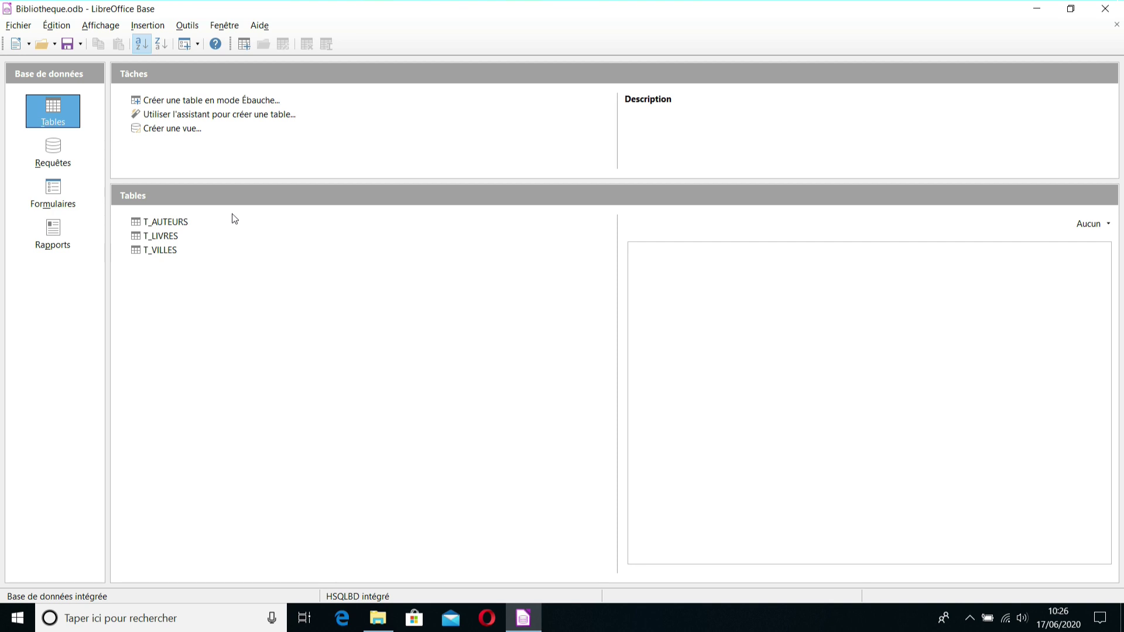
Step: Examine the records of the T_LIVRES table with the Titre column widened to show full titles, and close the table
click(170, 224)
click(168, 239)
click(163, 256)
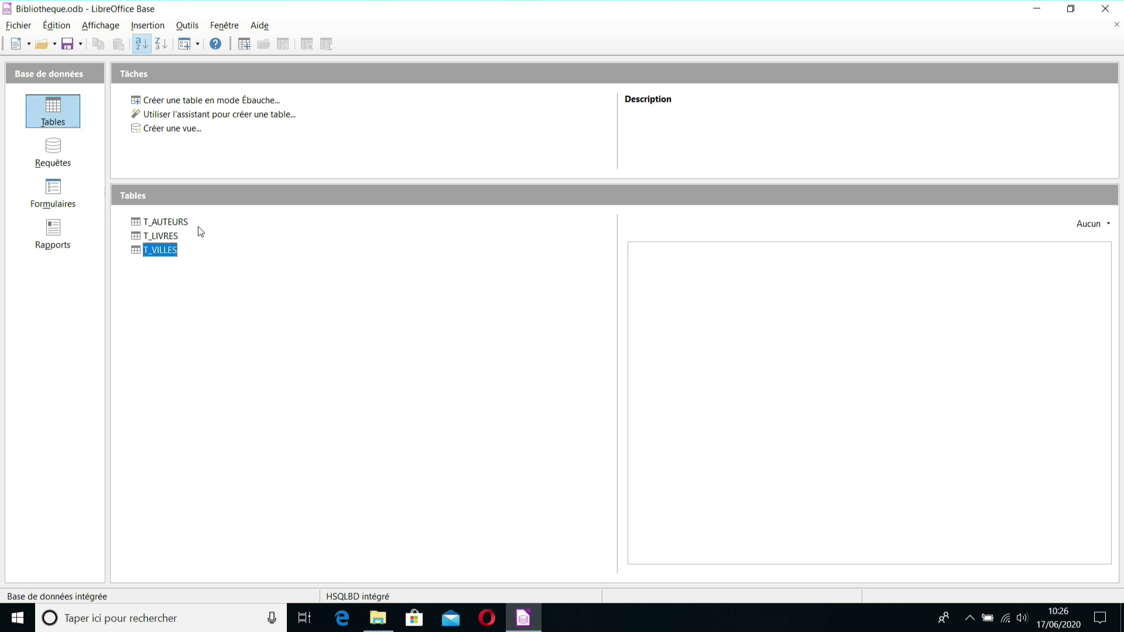
click(158, 237)
double_click(163, 237)
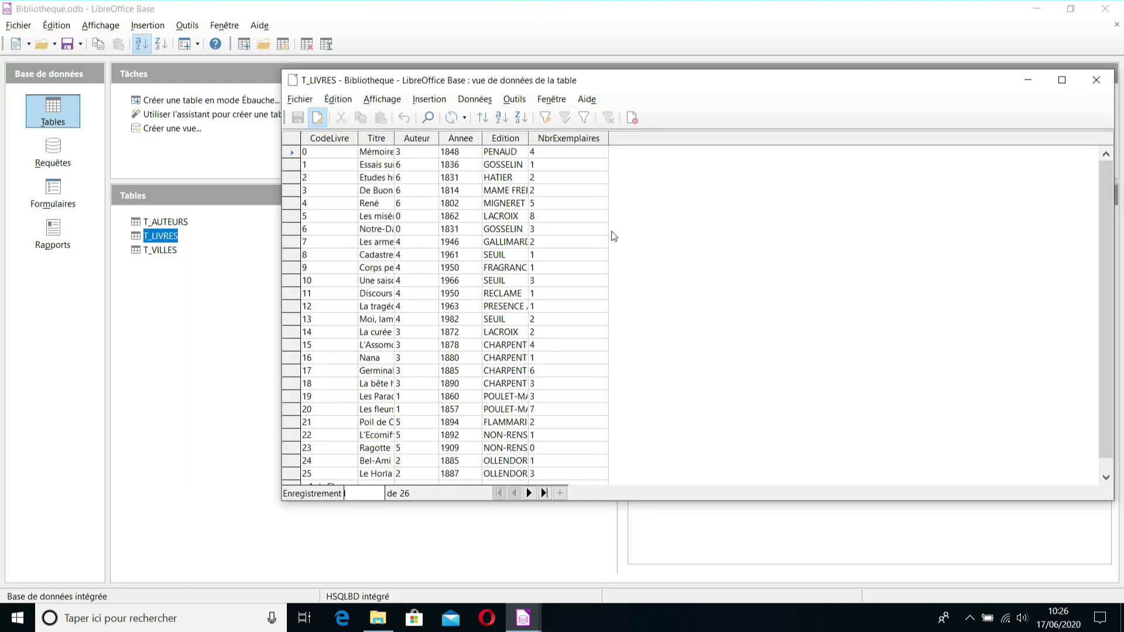
drag(394, 138, 512, 147)
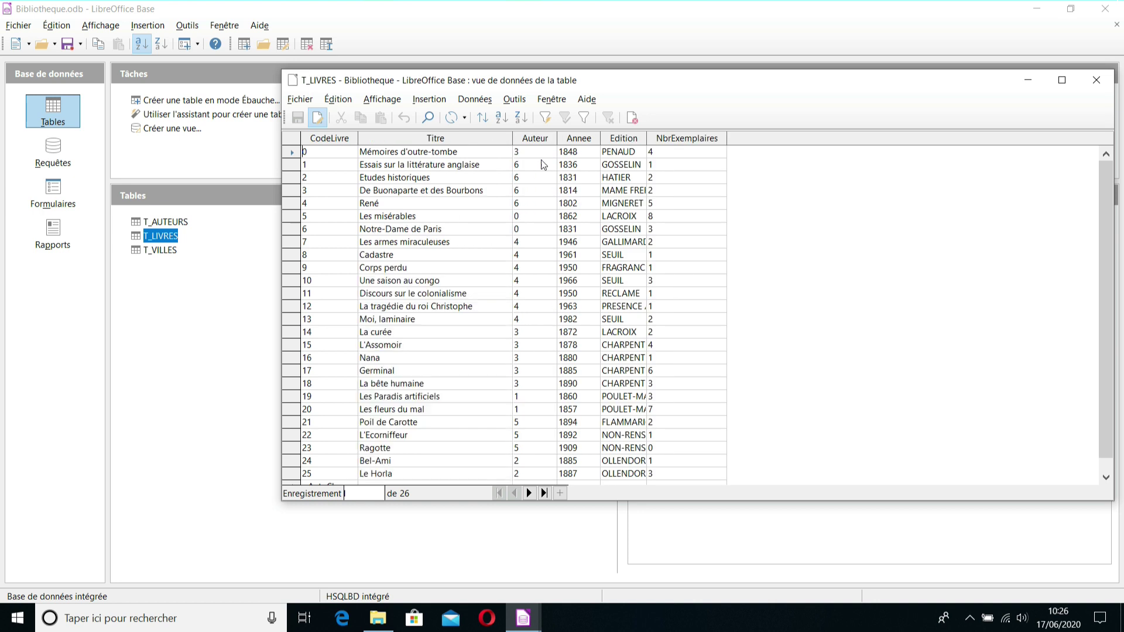
scroll(636, 247, down, 1)
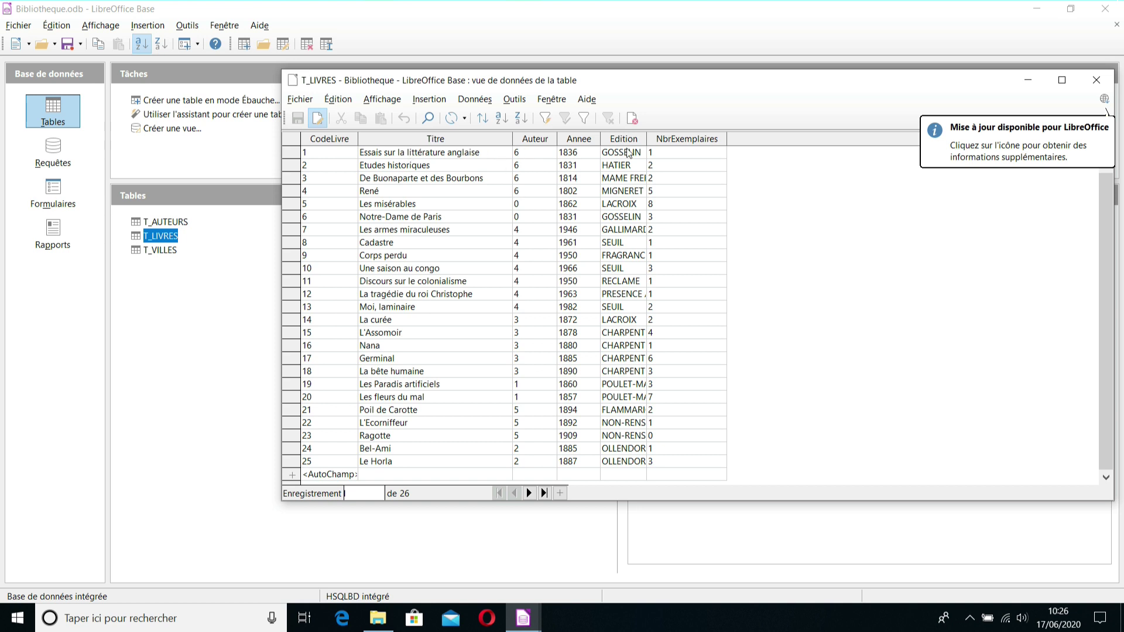
click(1097, 79)
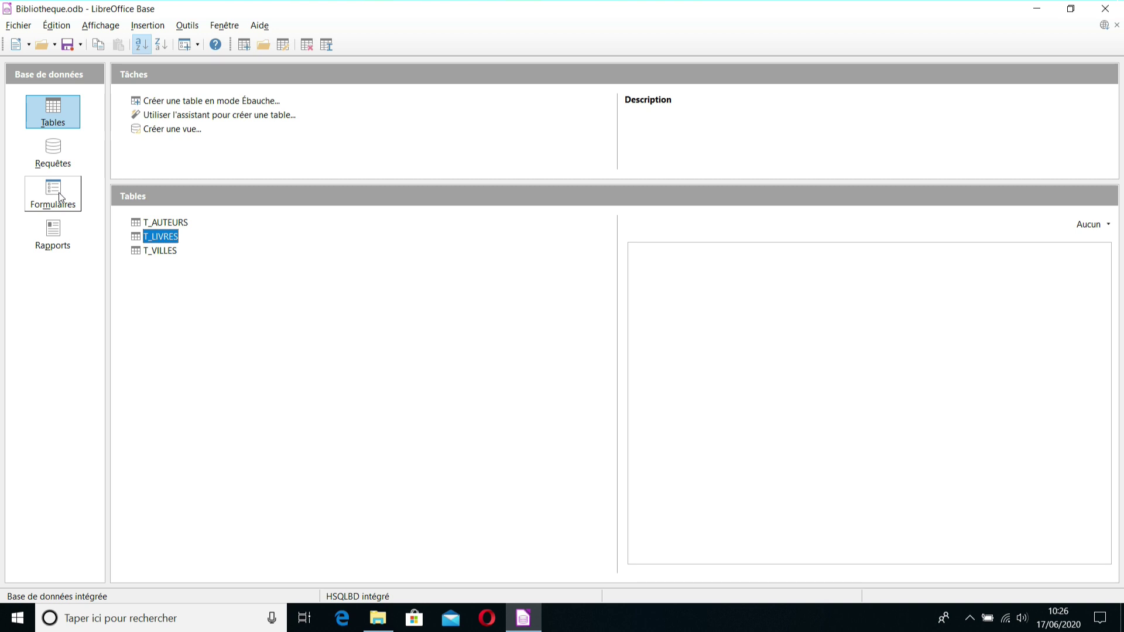
Step: Start the form wizard and include all fields of the T_LIVRES table, without a subform
click(58, 192)
click(193, 115)
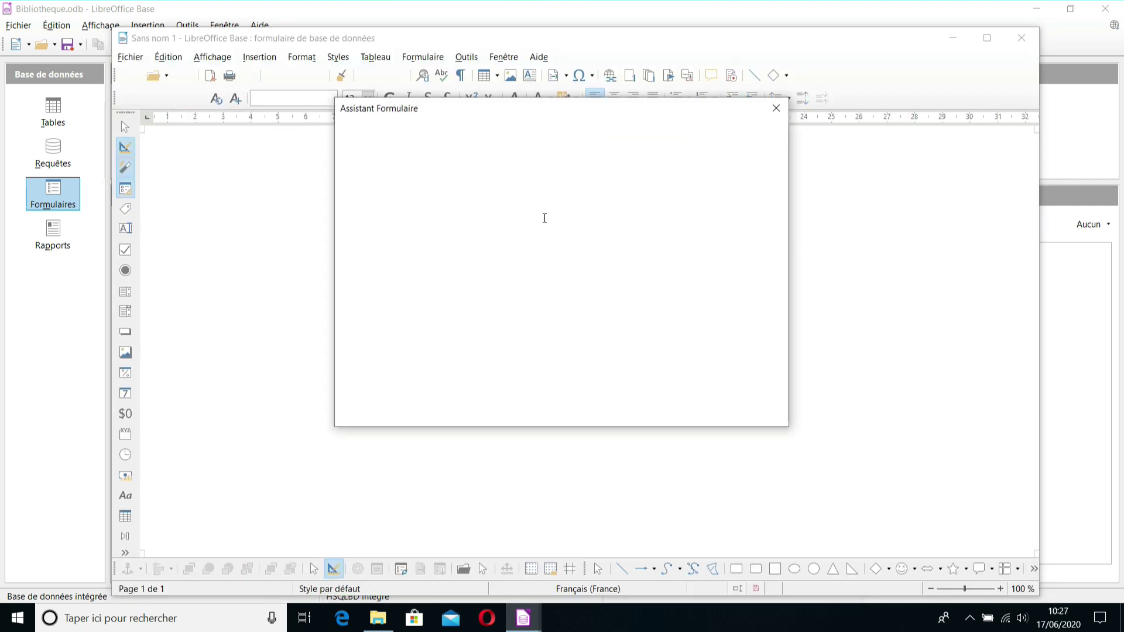
click(560, 185)
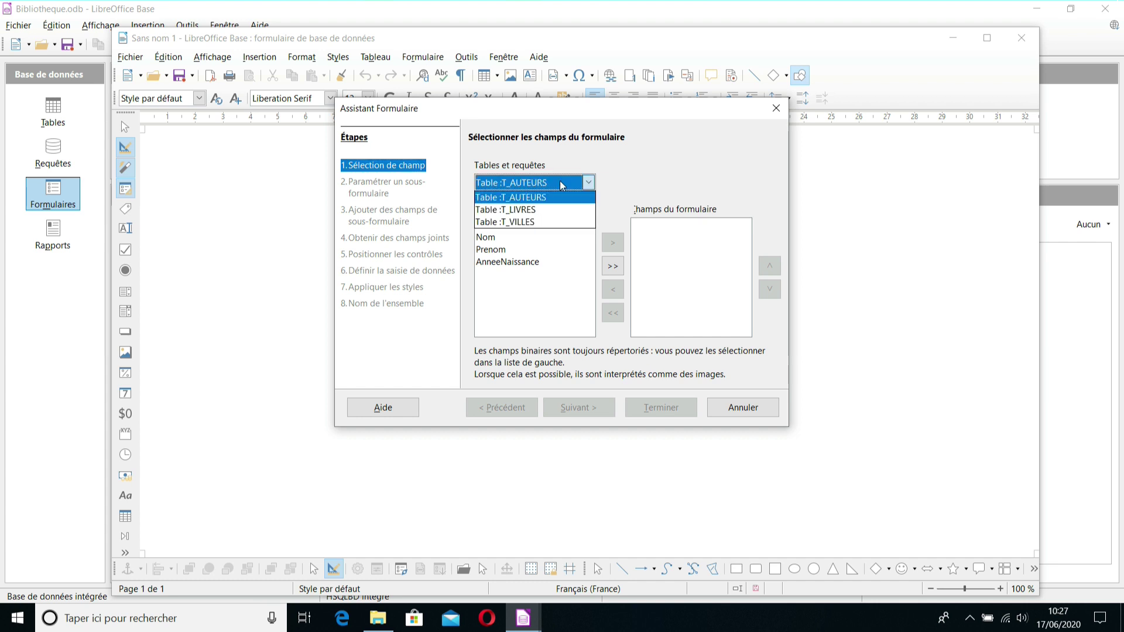
click(515, 210)
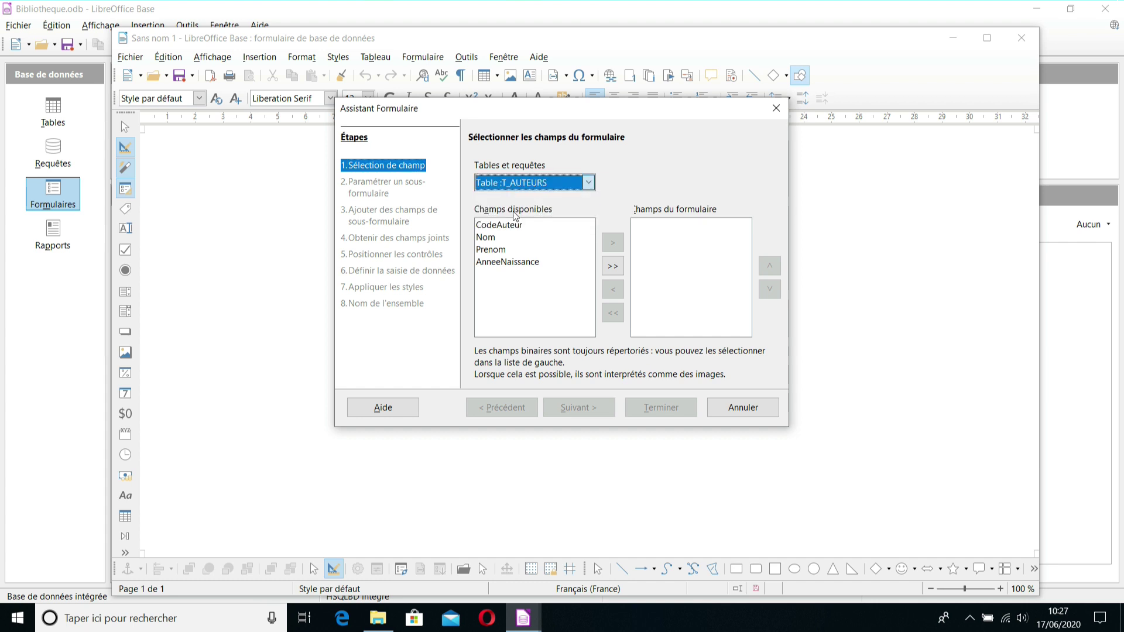
click(616, 268)
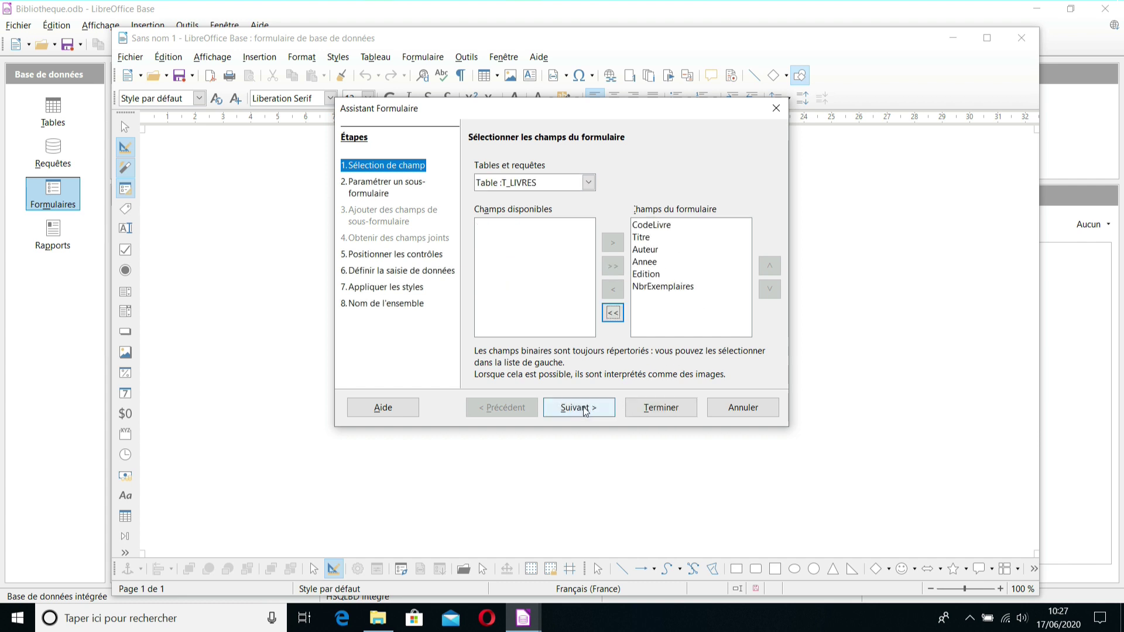
click(584, 410)
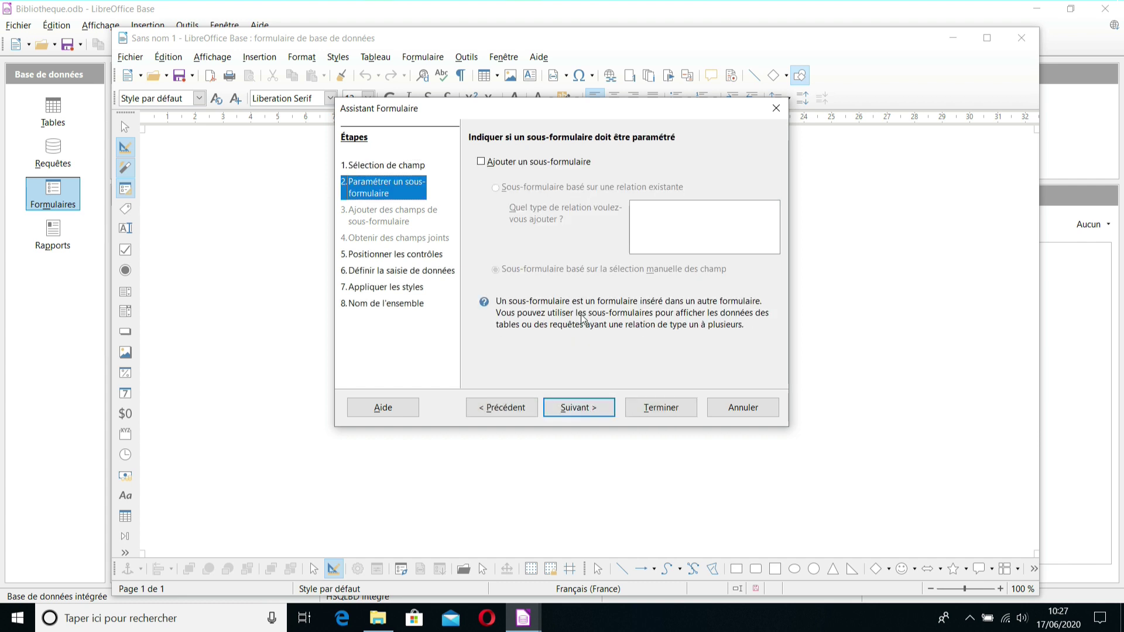
click(596, 407)
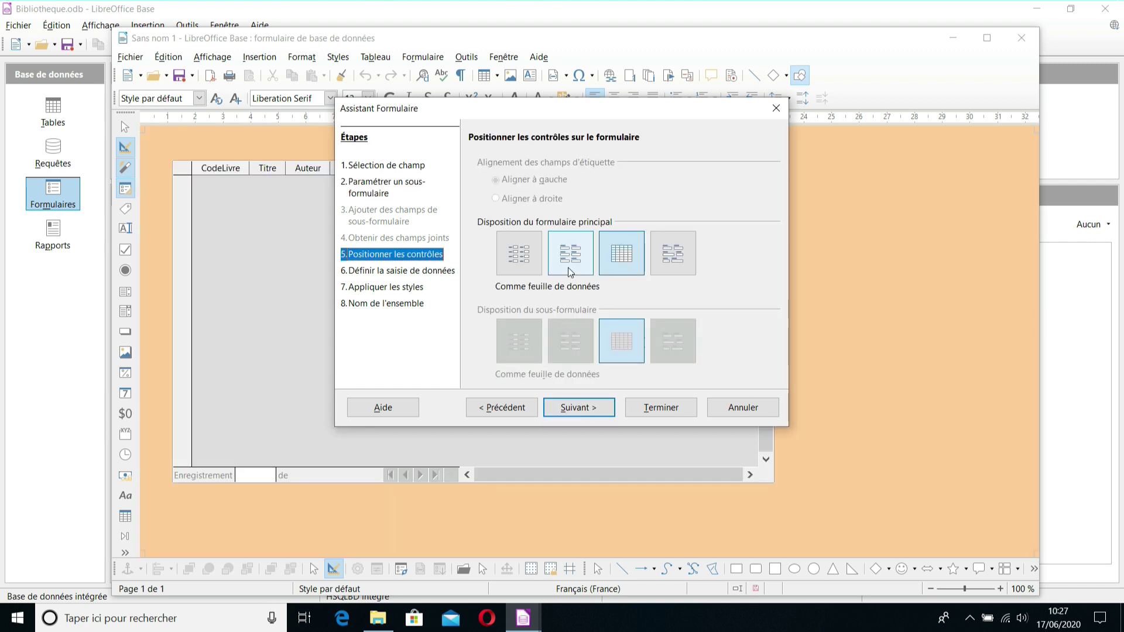
Step: Arrange the main form in columns with left-hand labels aligned left, and let it display all data without restrictions
click(577, 263)
key(Left)
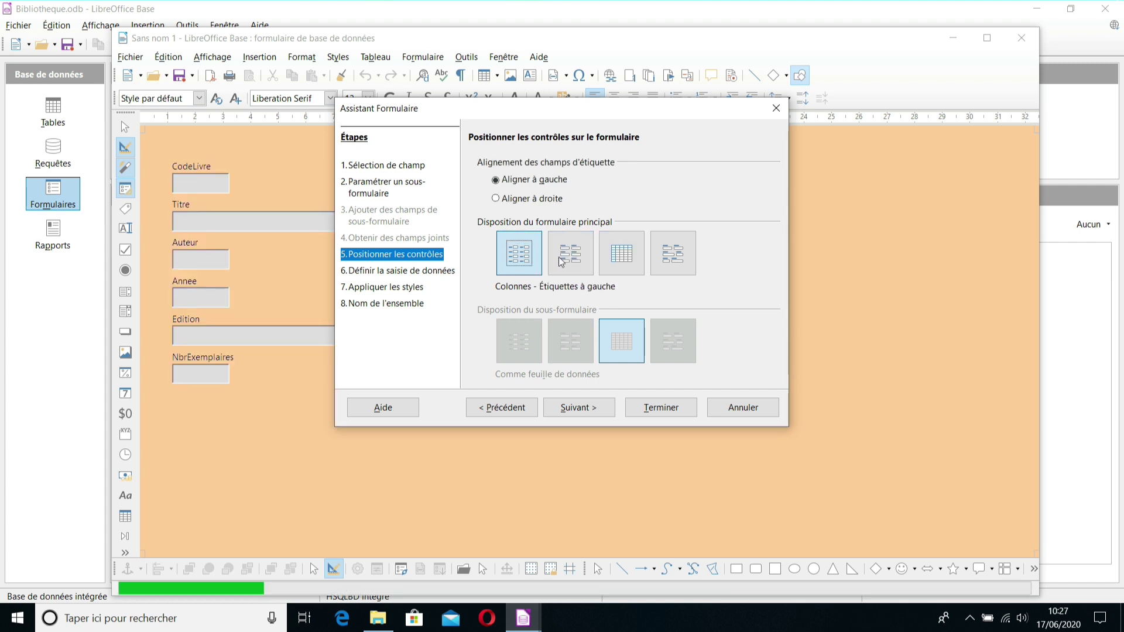
click(573, 263)
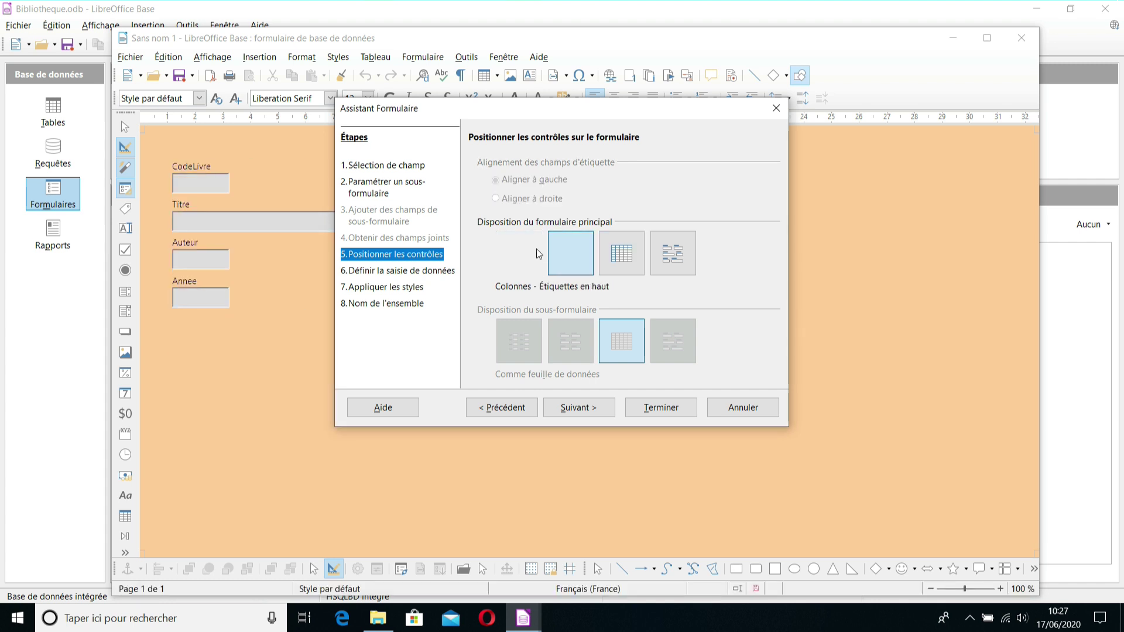
key(Left)
key(Left)
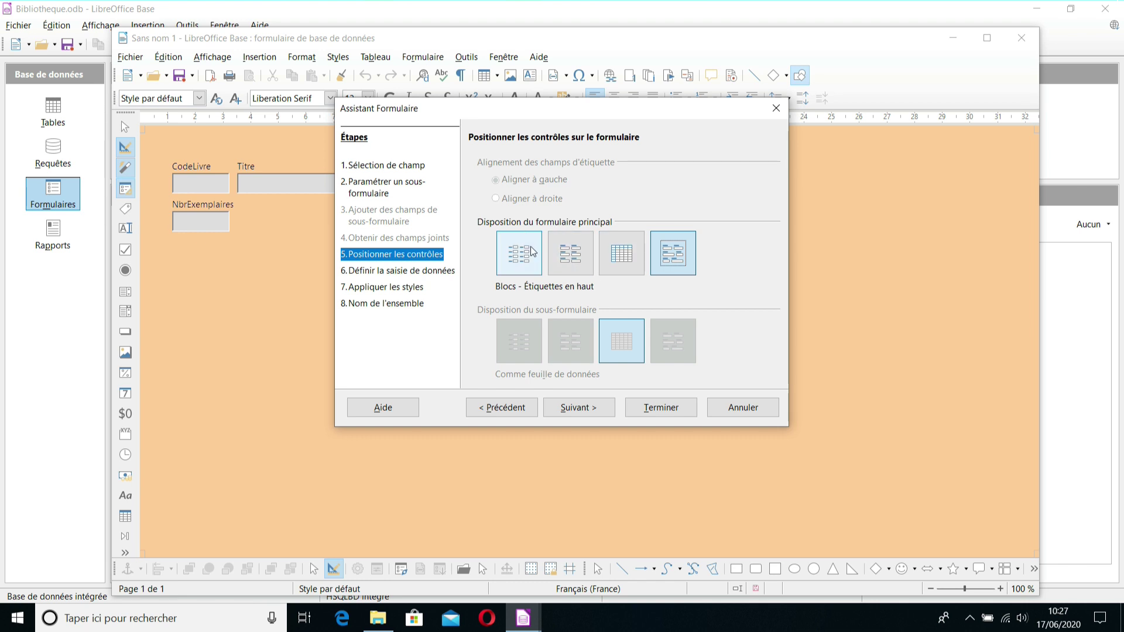
click(532, 253)
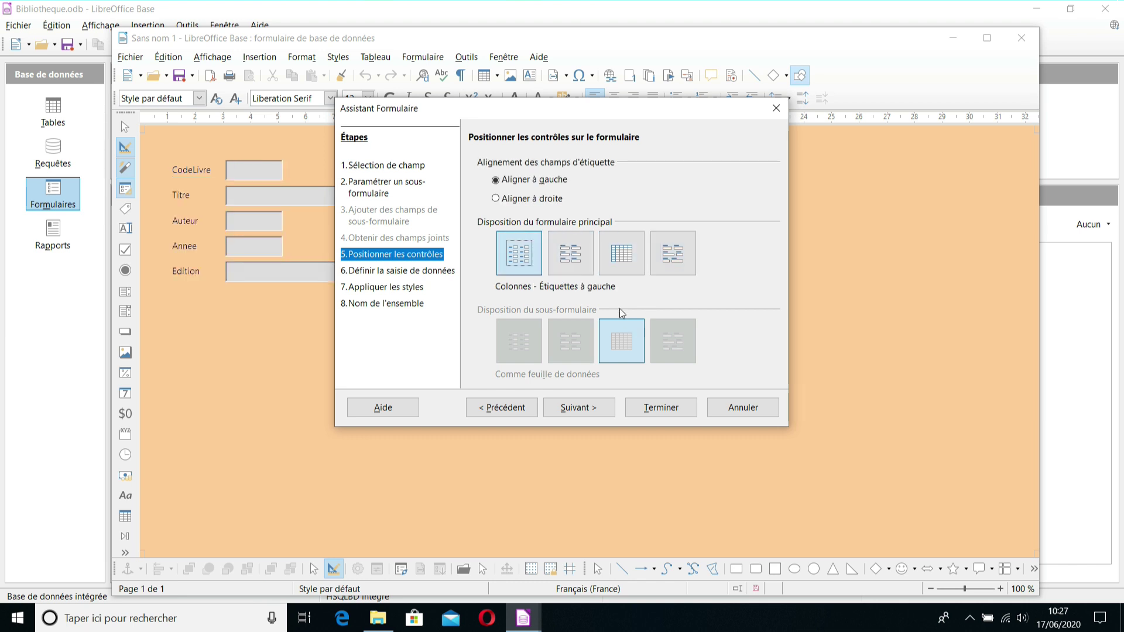
click(582, 409)
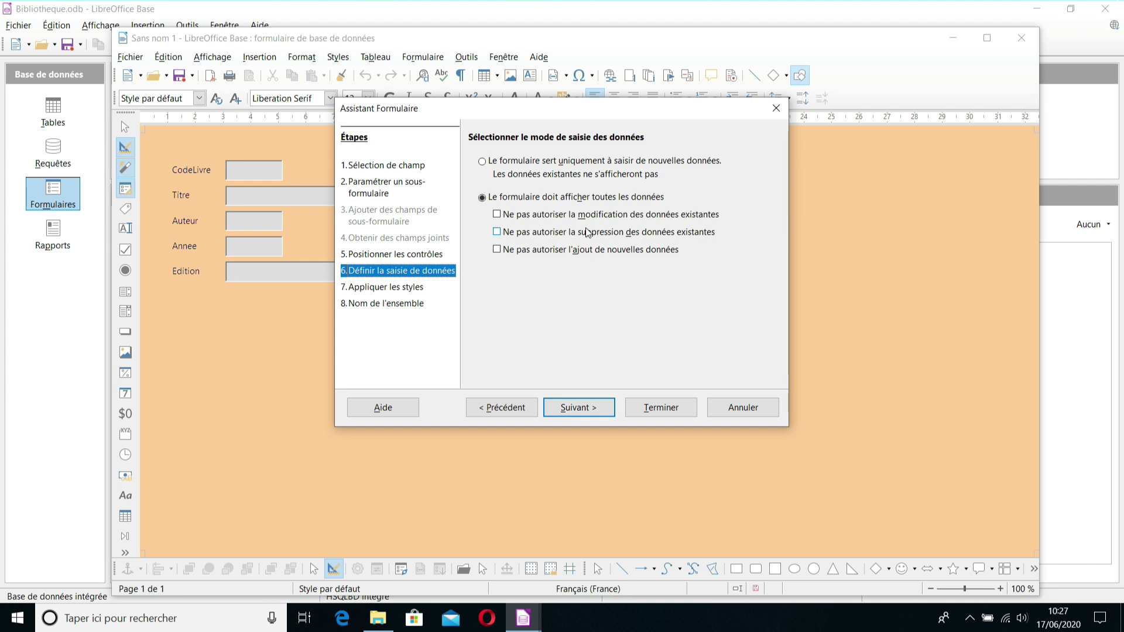
click(593, 410)
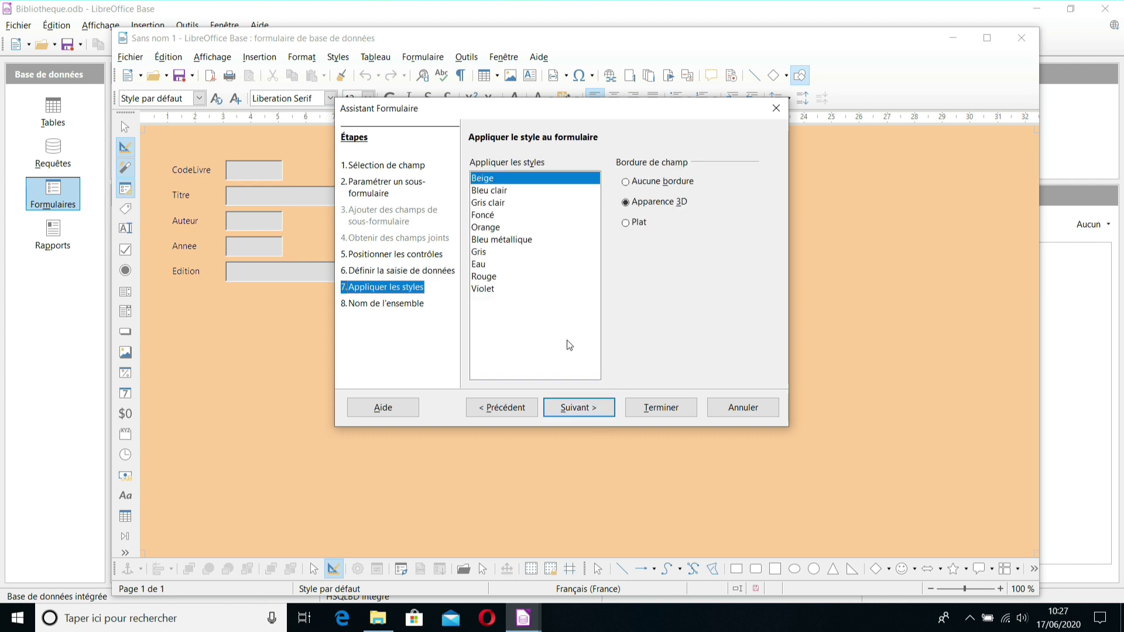
Step: Apply a light teal style with 3D field borders, name the form AJOUTER LIVRE and create it ready for use
click(487, 192)
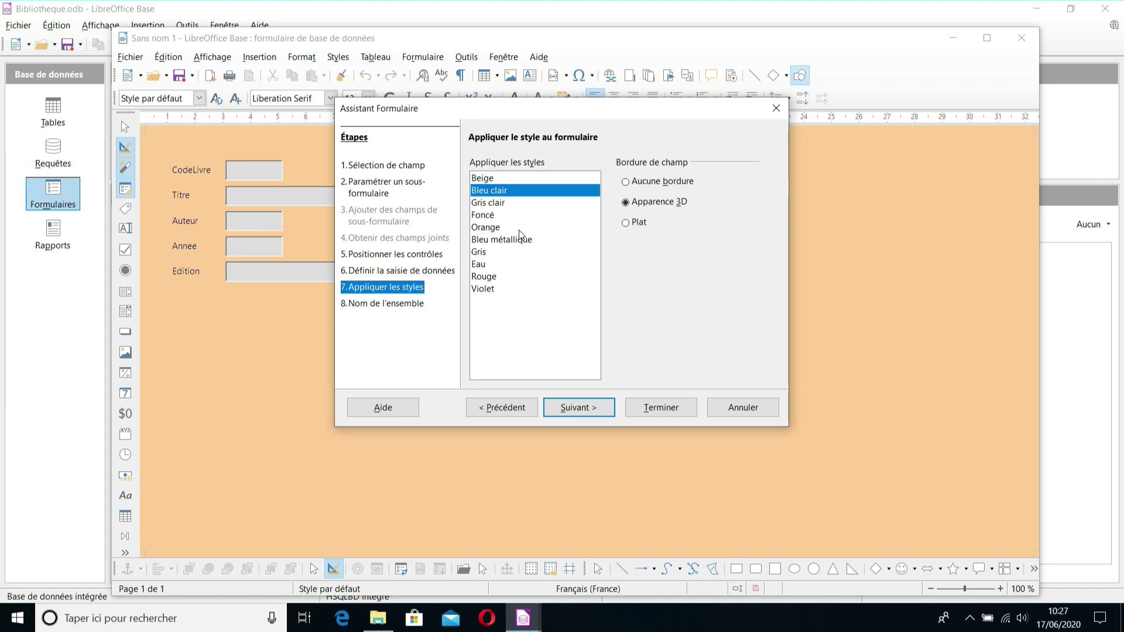
click(490, 241)
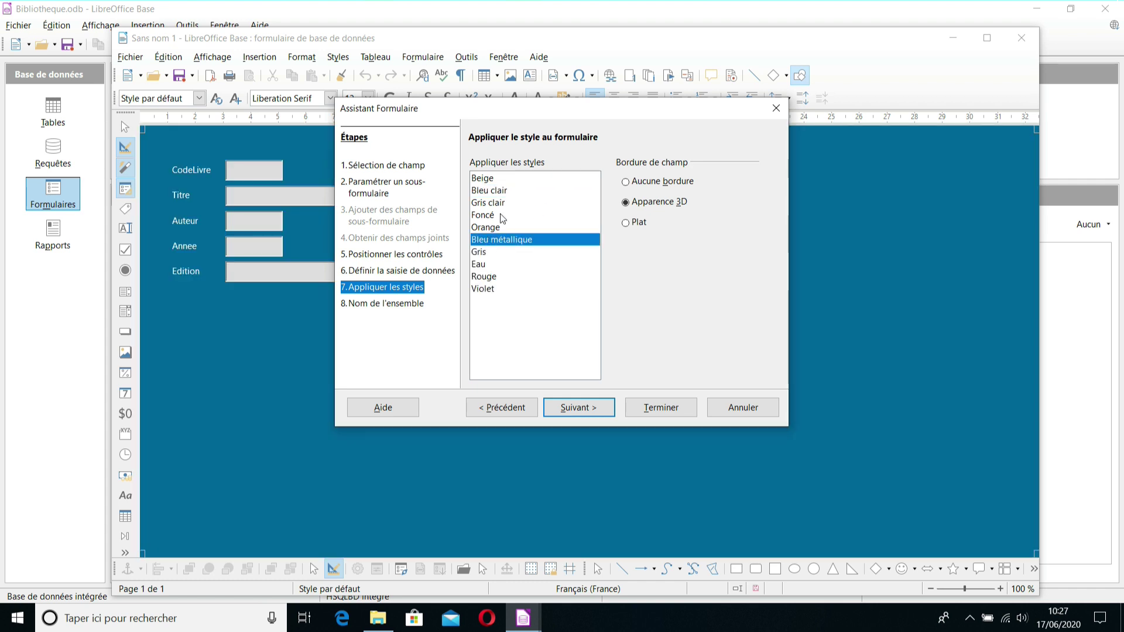
click(601, 410)
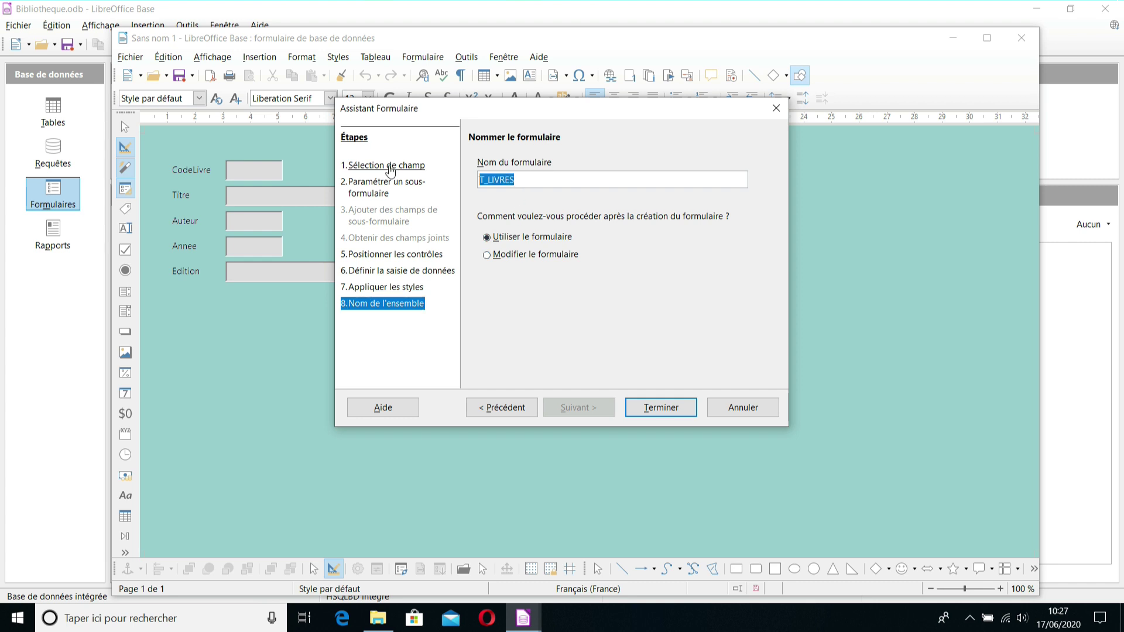
text(AJOUTER)
click(664, 403)
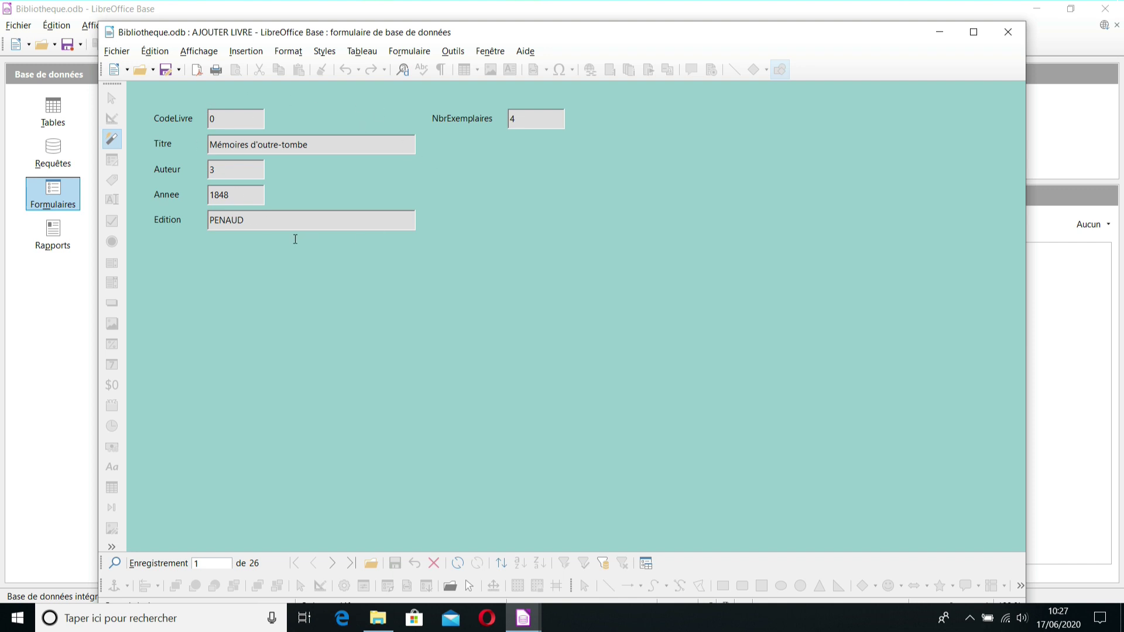
Step: Browse the book records one by one in the AJOUTER LIVRE form and go to the last record
click(335, 564)
click(335, 564)
click(335, 563)
click(336, 564)
click(335, 564)
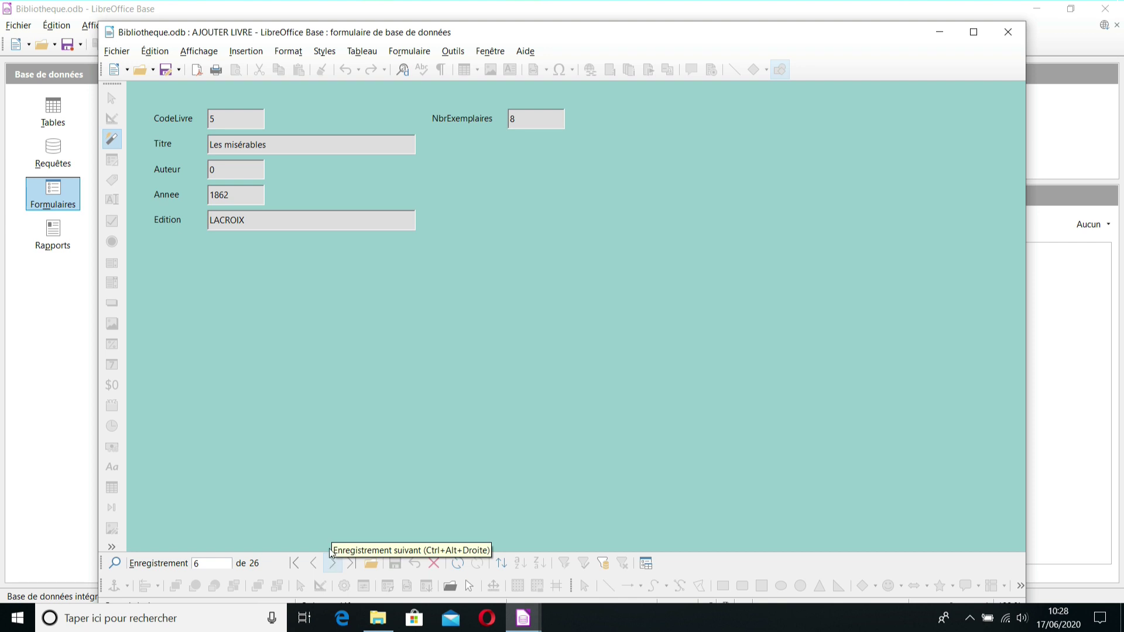
click(336, 567)
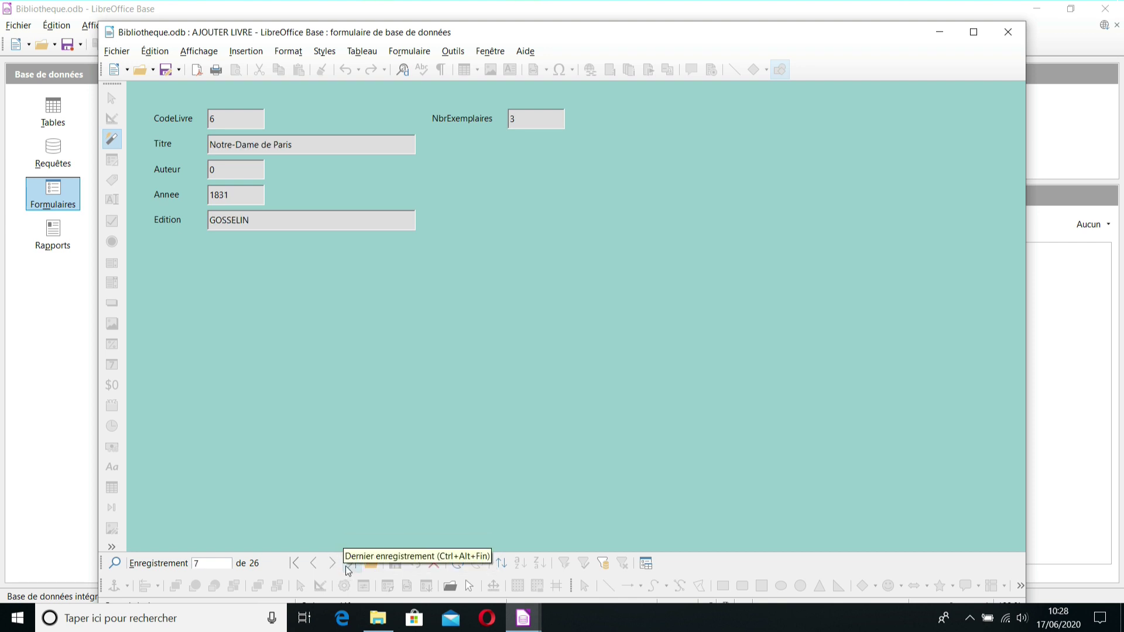
click(349, 564)
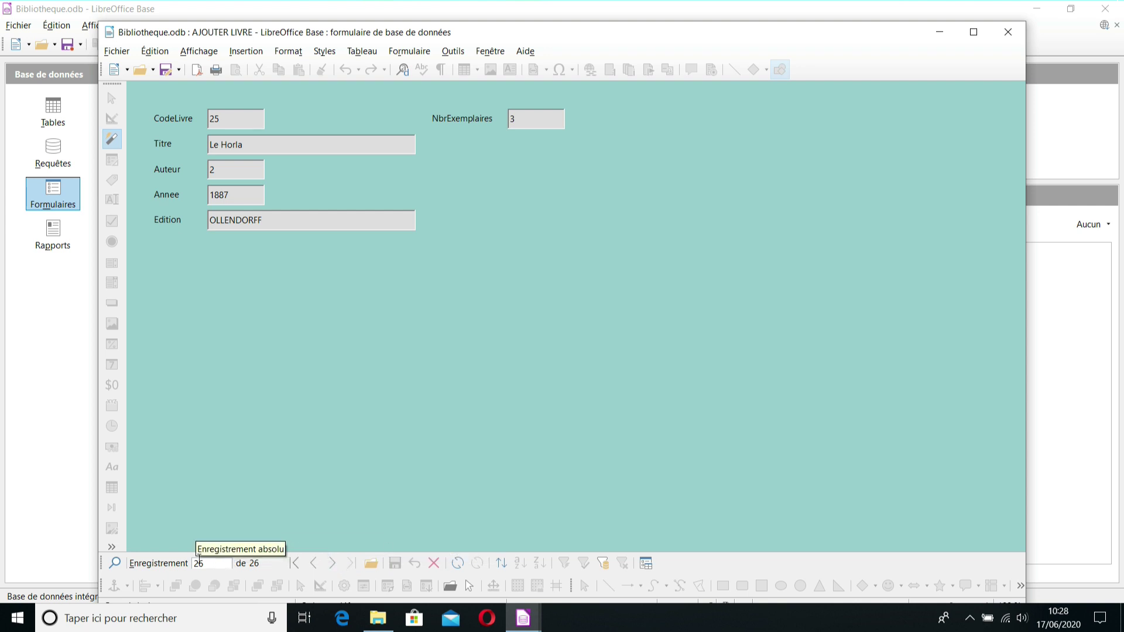
double_click(198, 564)
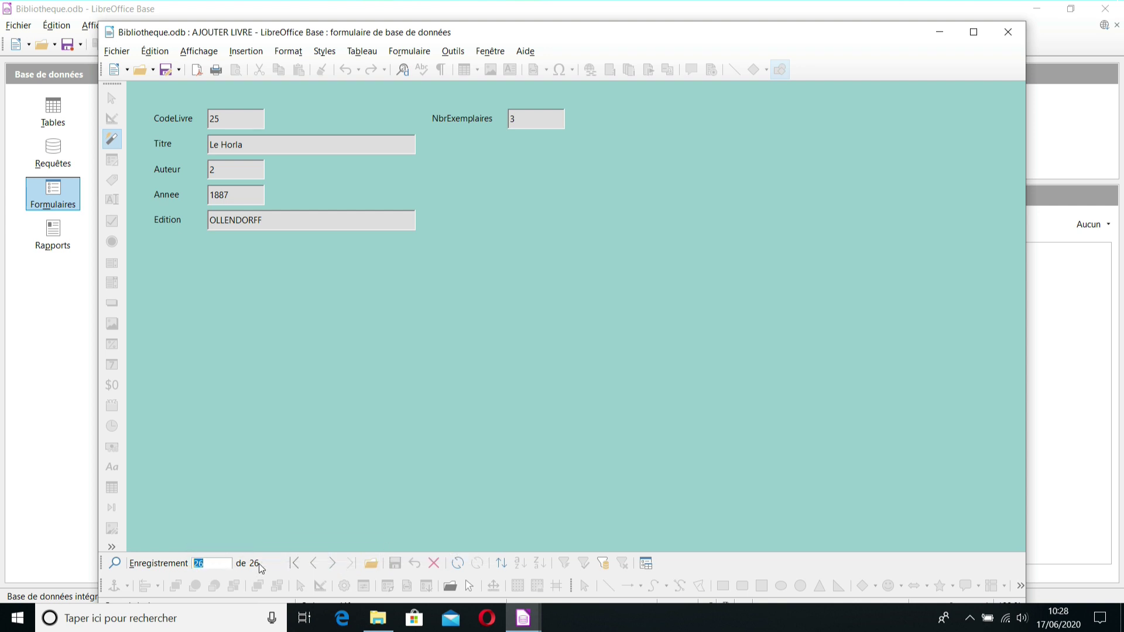
Step: Move to a new blank record in the form and enter GERMINAL as its Titre
click(333, 563)
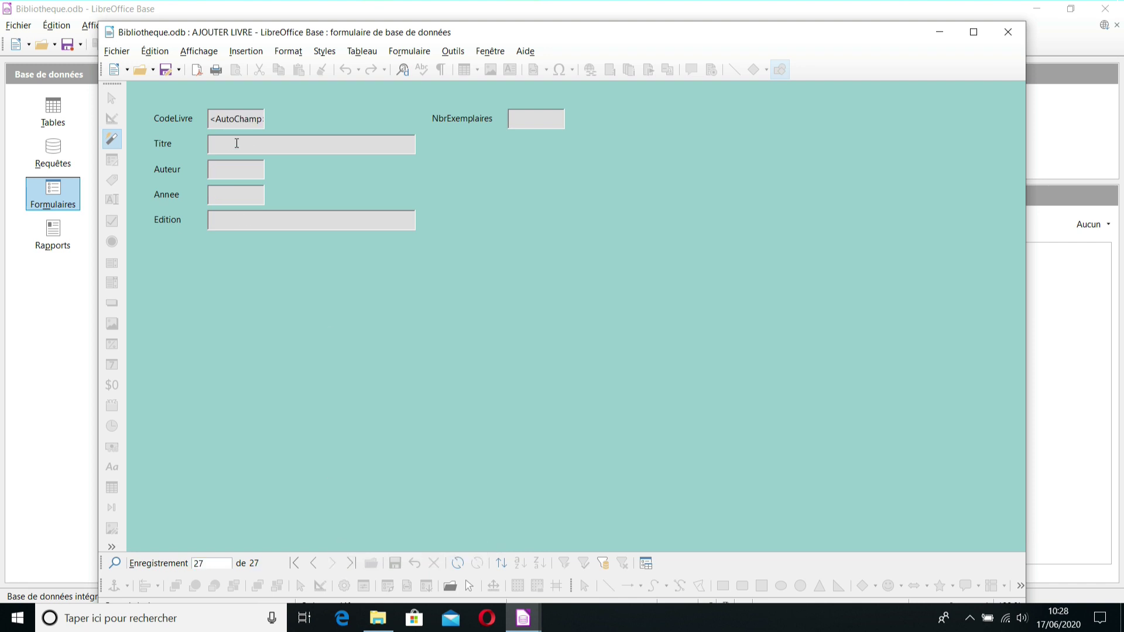
scroll(236, 143, up, 1)
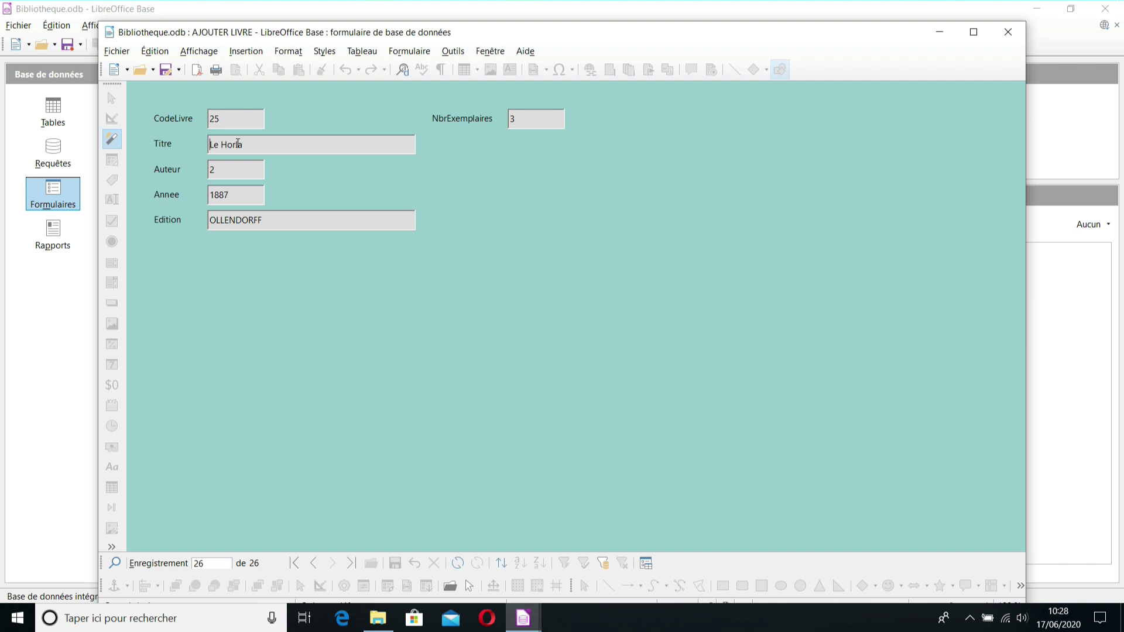
click(333, 563)
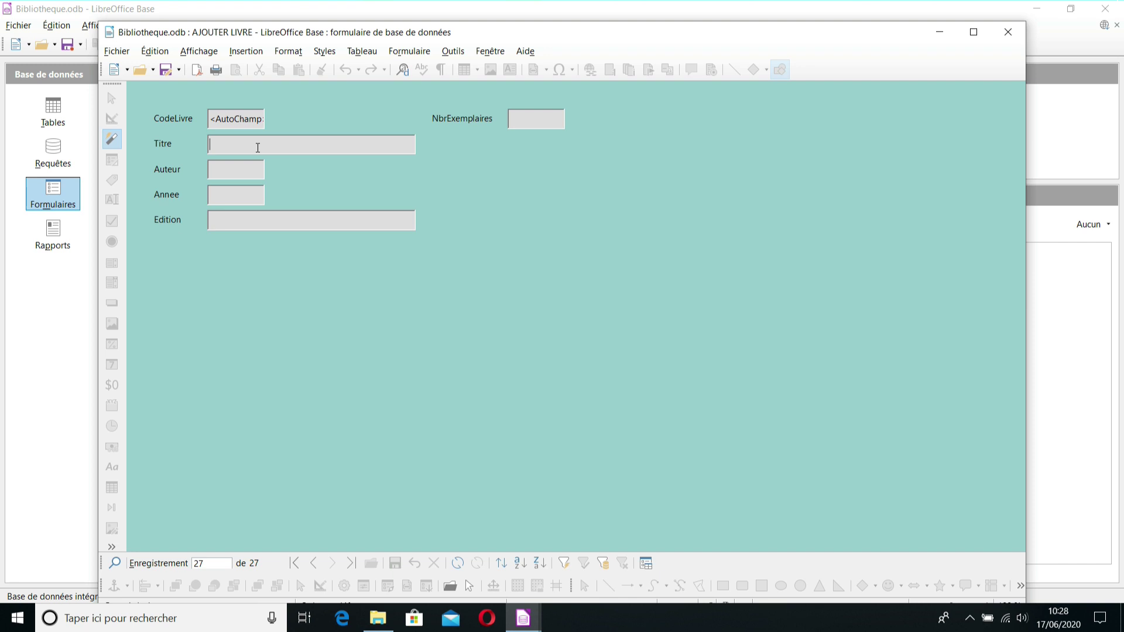
text(GERMINAL)
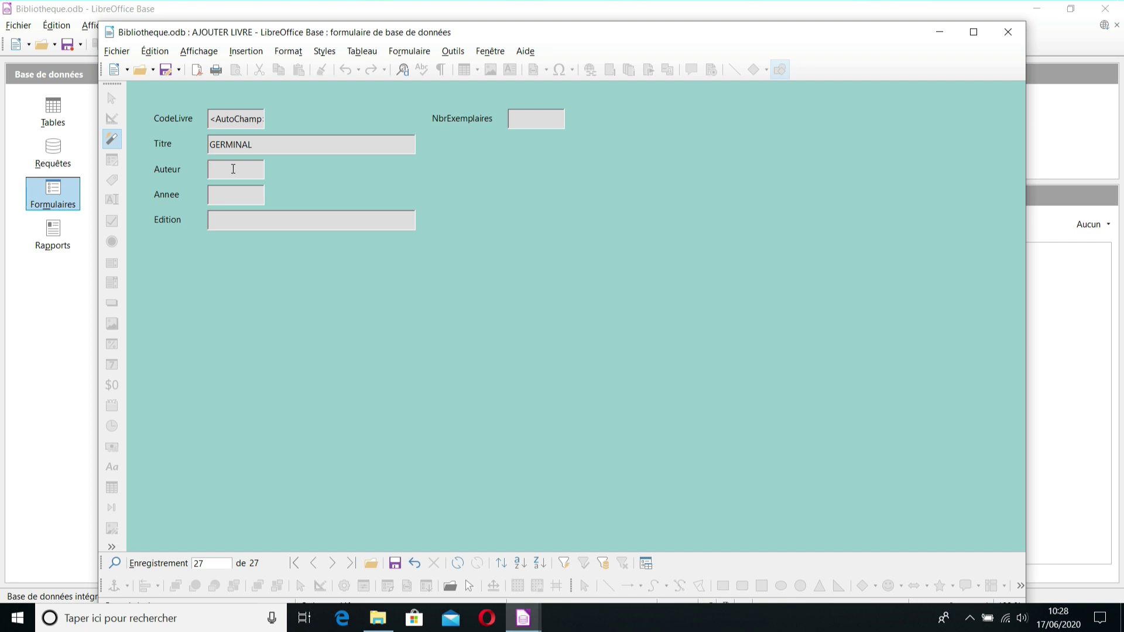
Step: Return to the Bibliotheque database's main window and open the table relations view
click(489, 6)
click(187, 26)
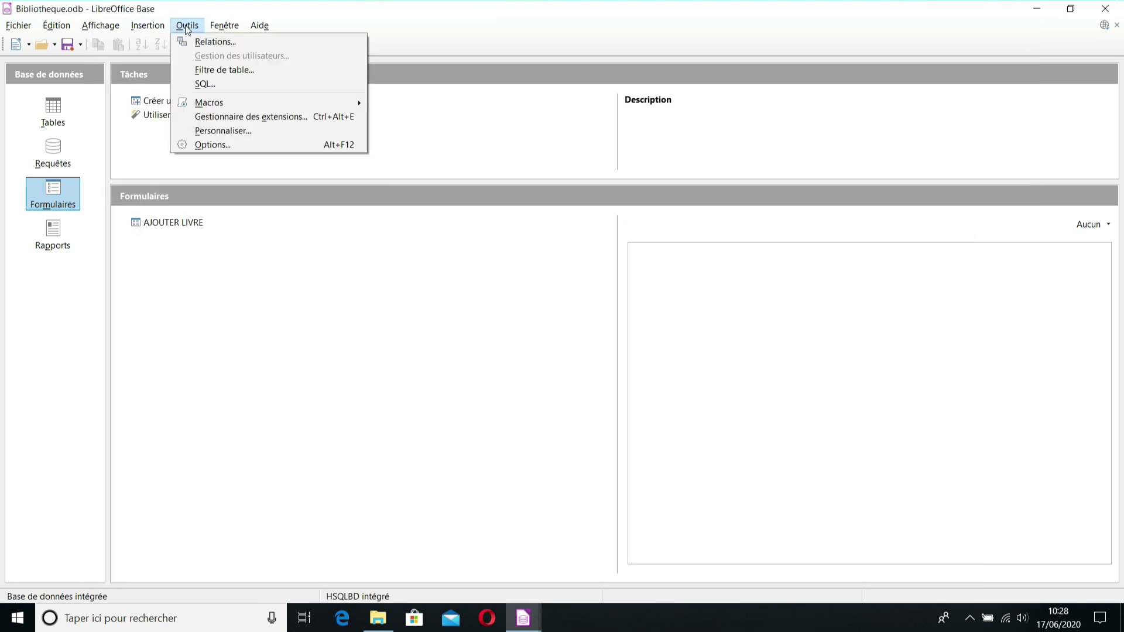
click(228, 46)
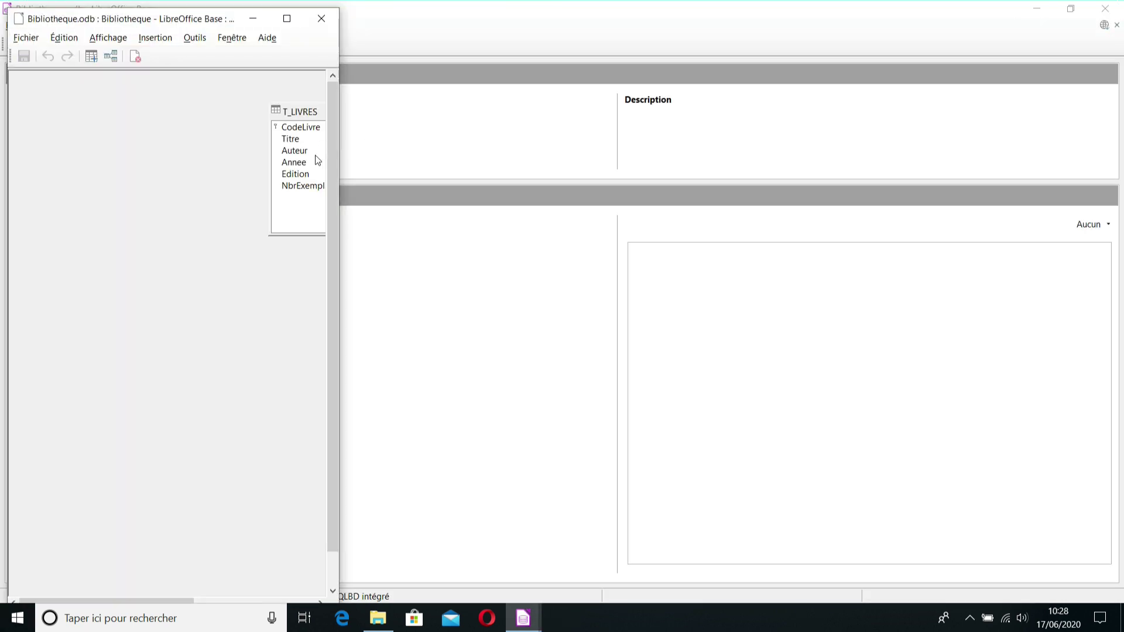
Step: Examine the relation linking Auteur in T_LIVRES to CodeAuteur in T_AUTEURS, and close the relations view
drag(339, 382, 782, 374)
click(296, 151)
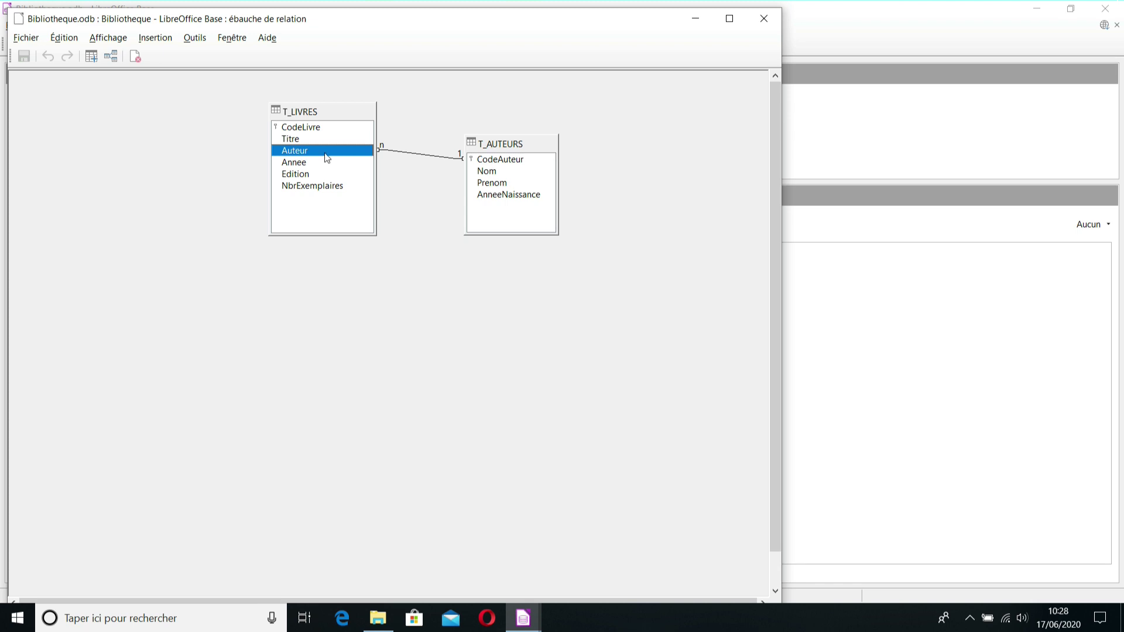
click(494, 164)
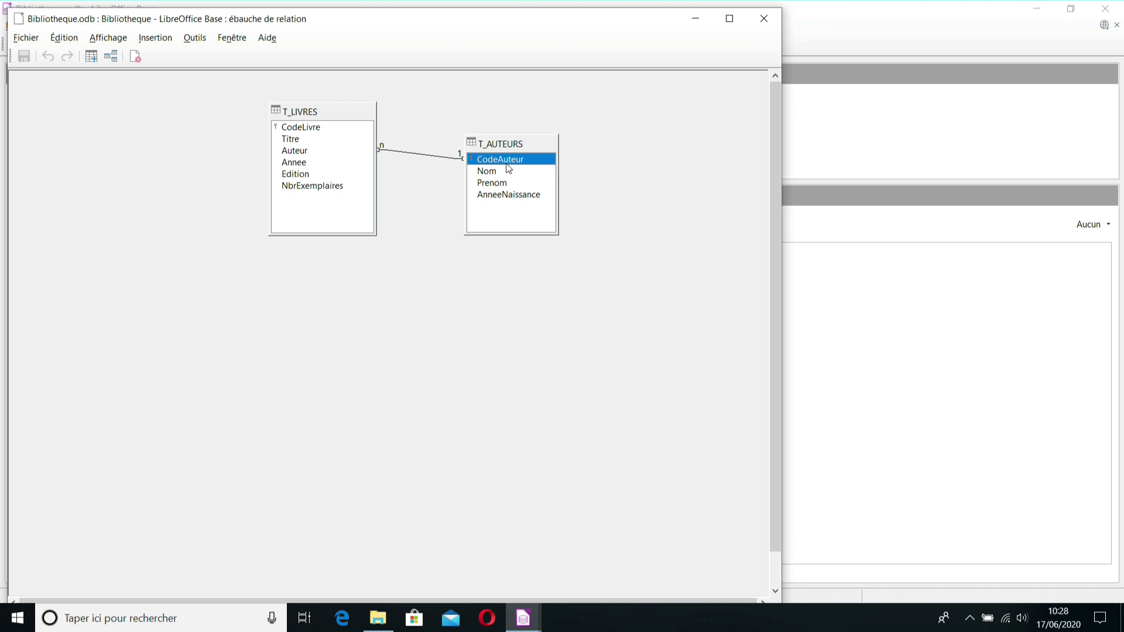
click(768, 18)
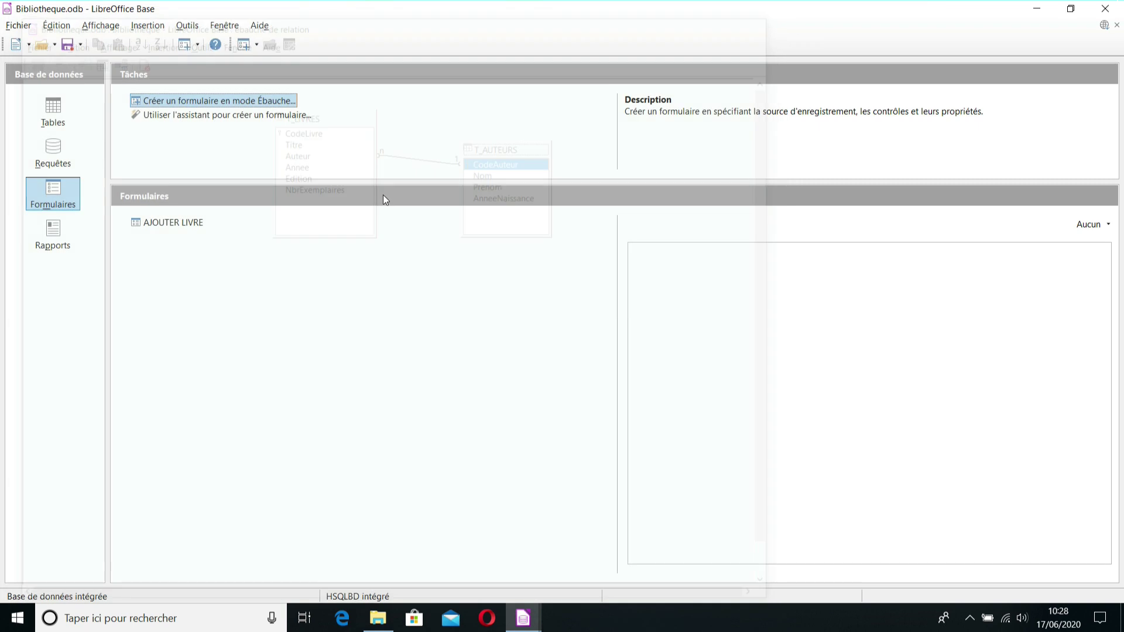
Step: Look up ZOLA's CodeAuteur in the T_AUTEURS table, widening the name columns for reading, and close the table
click(63, 116)
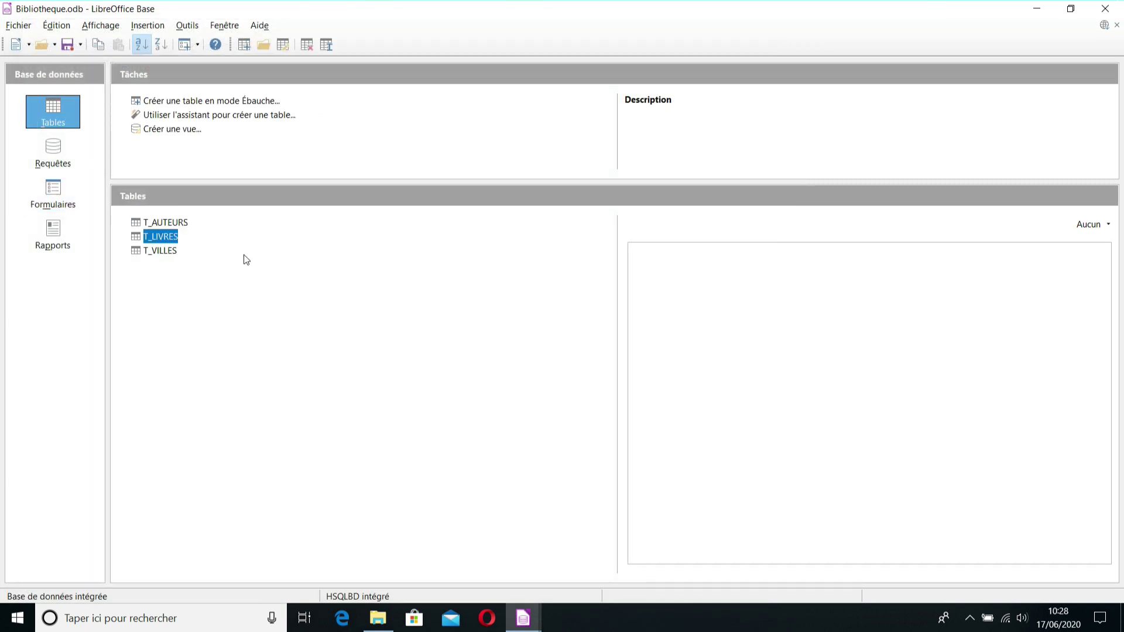
double_click(176, 224)
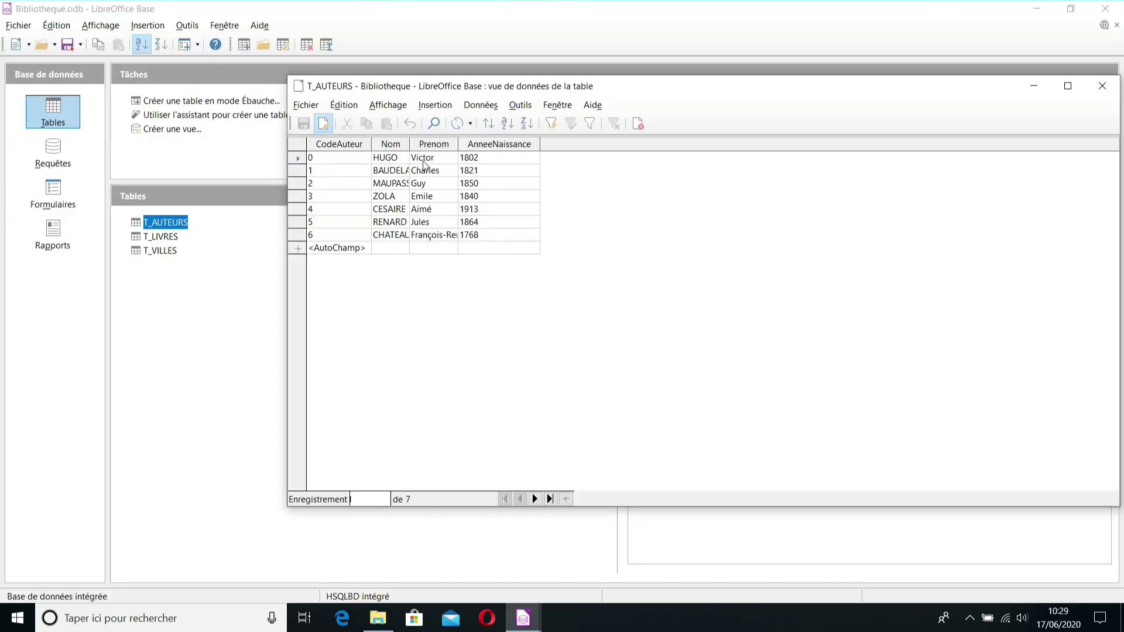
drag(409, 144, 521, 146)
click(498, 148)
click(462, 183)
click(405, 199)
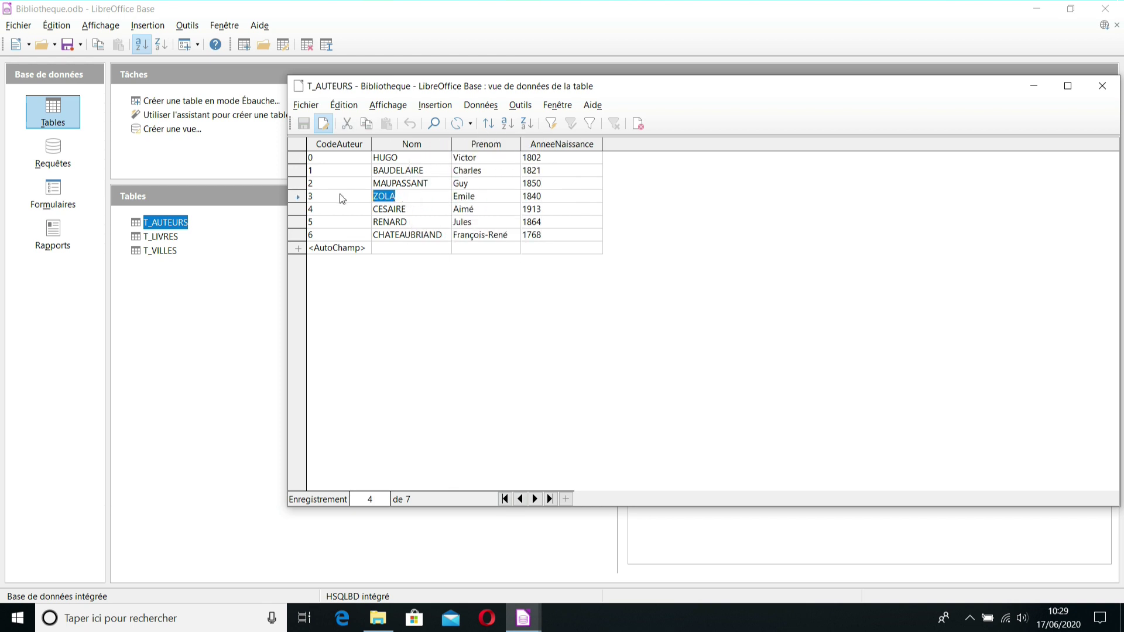
click(312, 199)
click(1100, 86)
Step: Return to the AJOUTER LIVRE form and fill in Auteur 3, Annee 1900 and Edition INCONNUE for the GERMINAL record
mouse_move(530, 629)
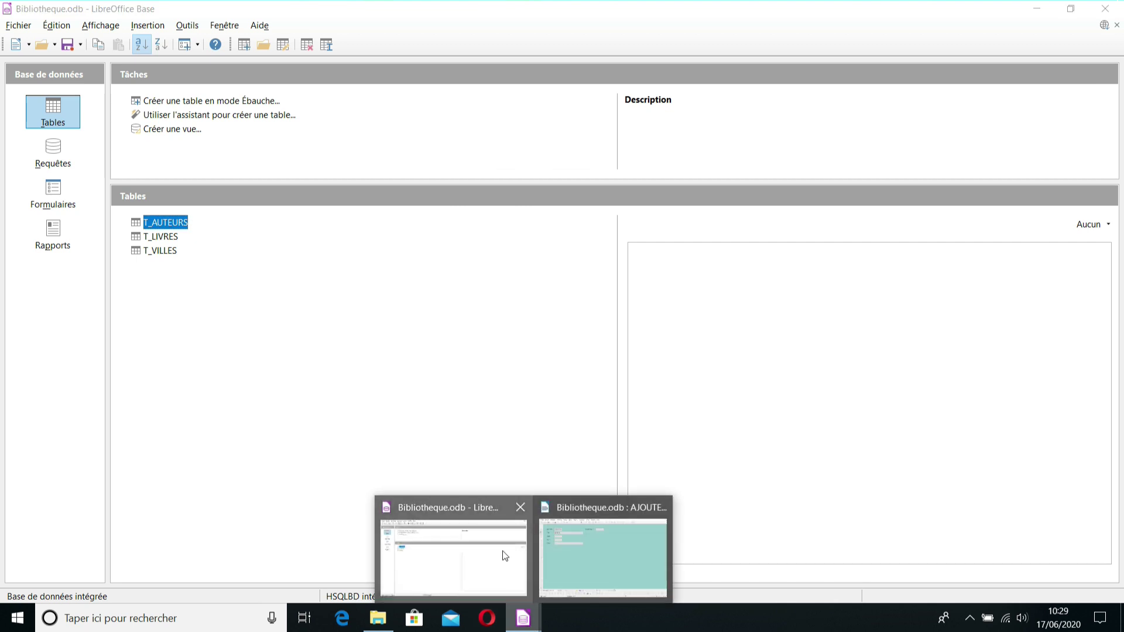
click(566, 539)
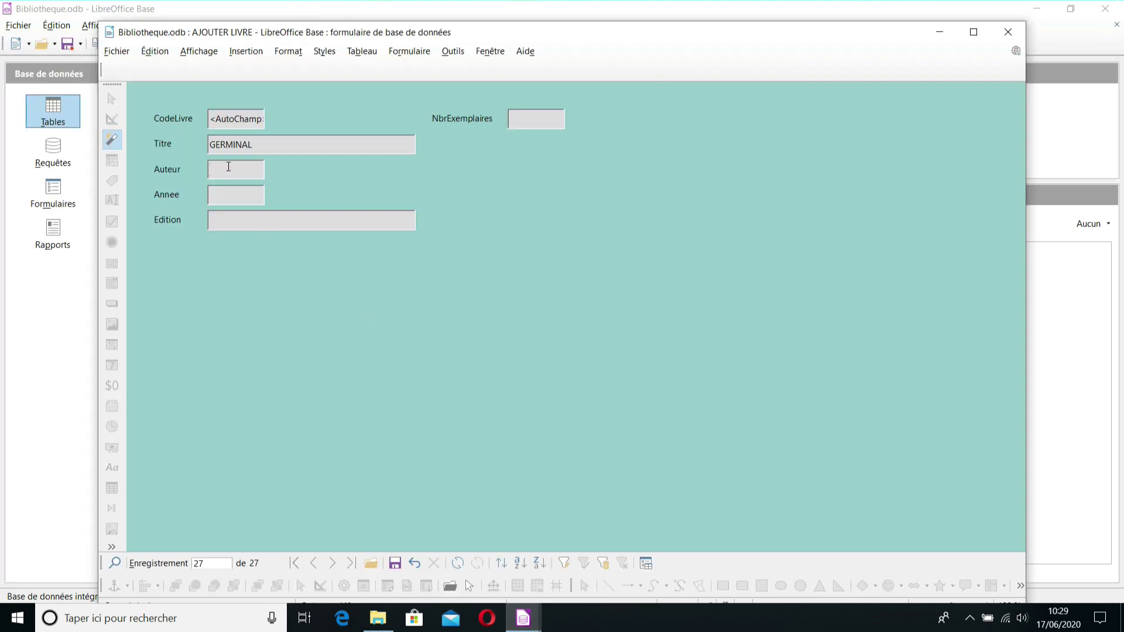
click(228, 166)
text(3)
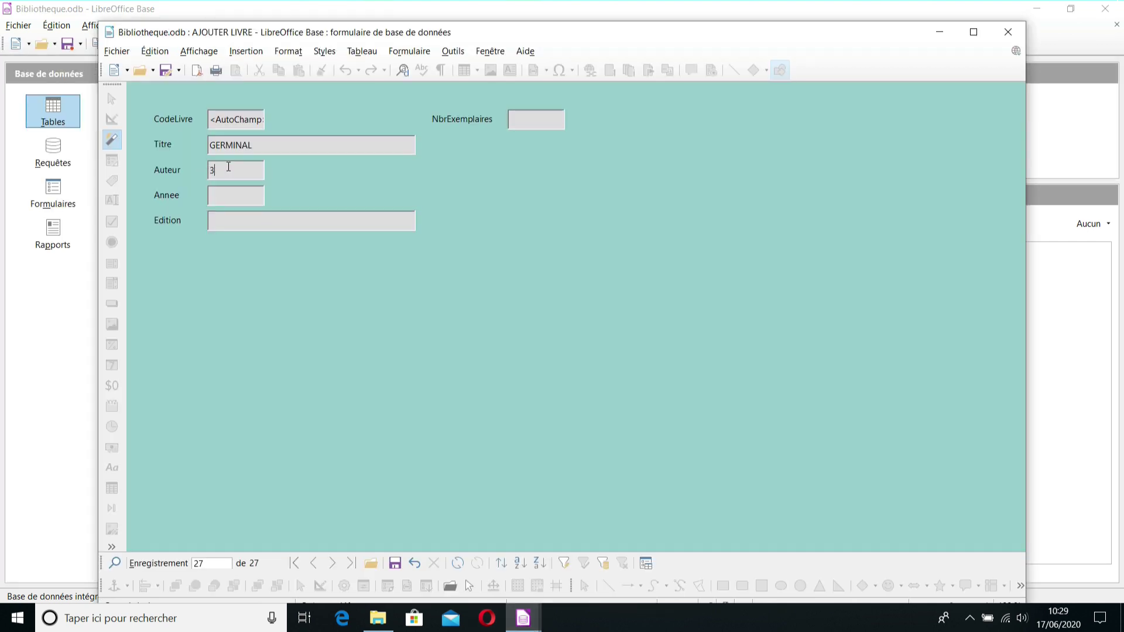
text(1900)
text(INCONNUES)
key(BackSpace)
Step: Set NbrExemplaires to 10 and save the GERMINAL record
click(530, 128)
text(10)
key(shift+Home)
click(395, 565)
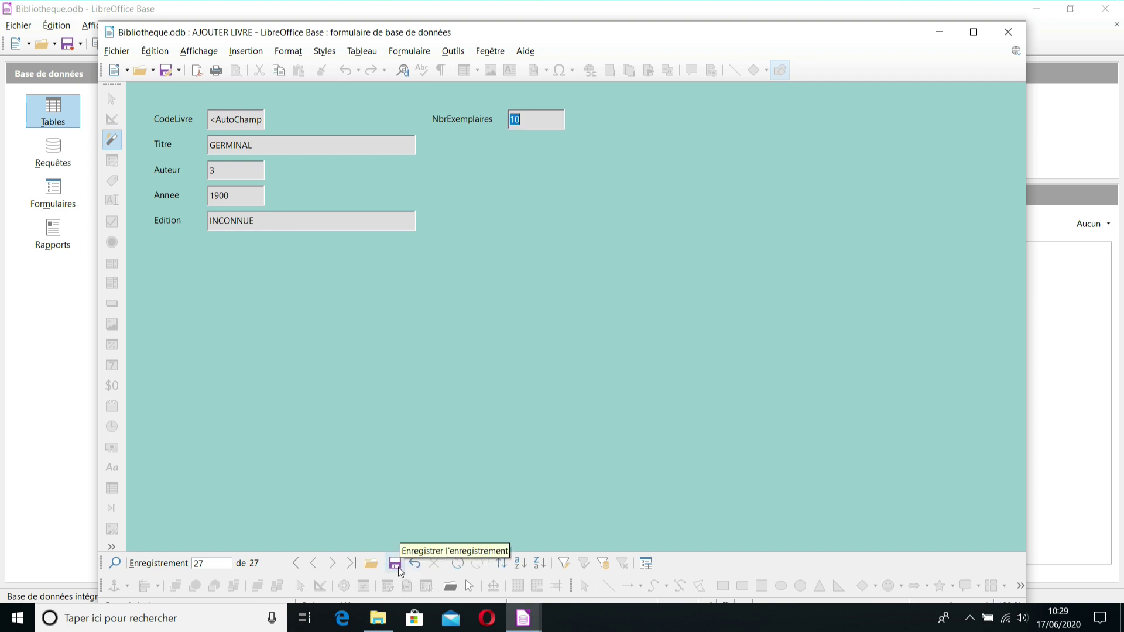
click(395, 565)
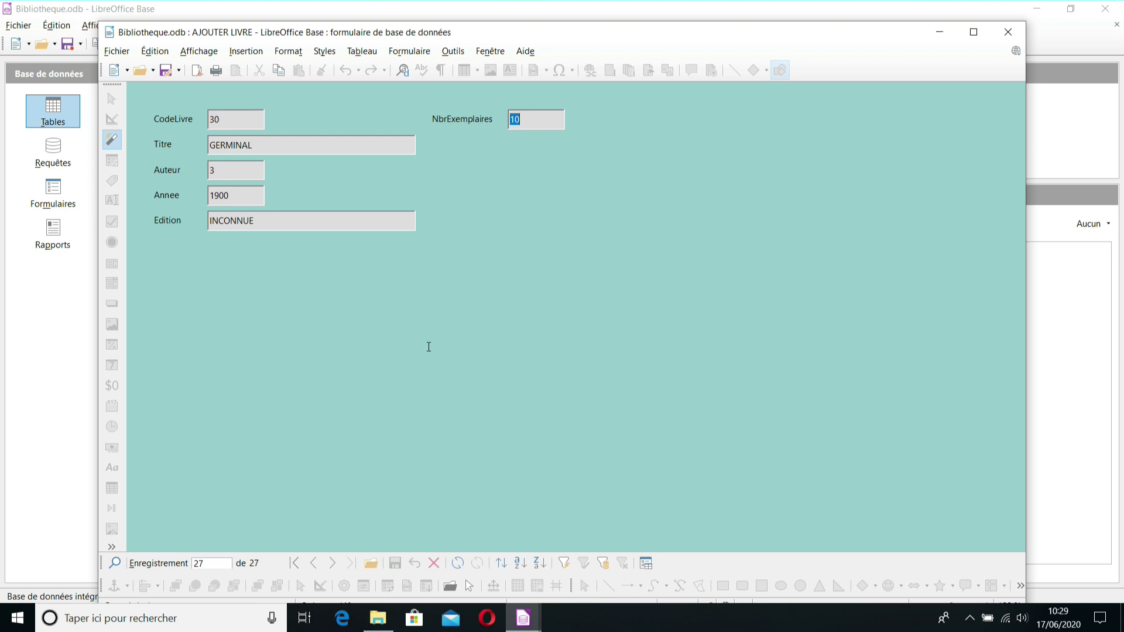
Step: Close the form and delete the GERMINAL record with Annee 1900 from the T_LIVRES table
click(1007, 31)
double_click(160, 236)
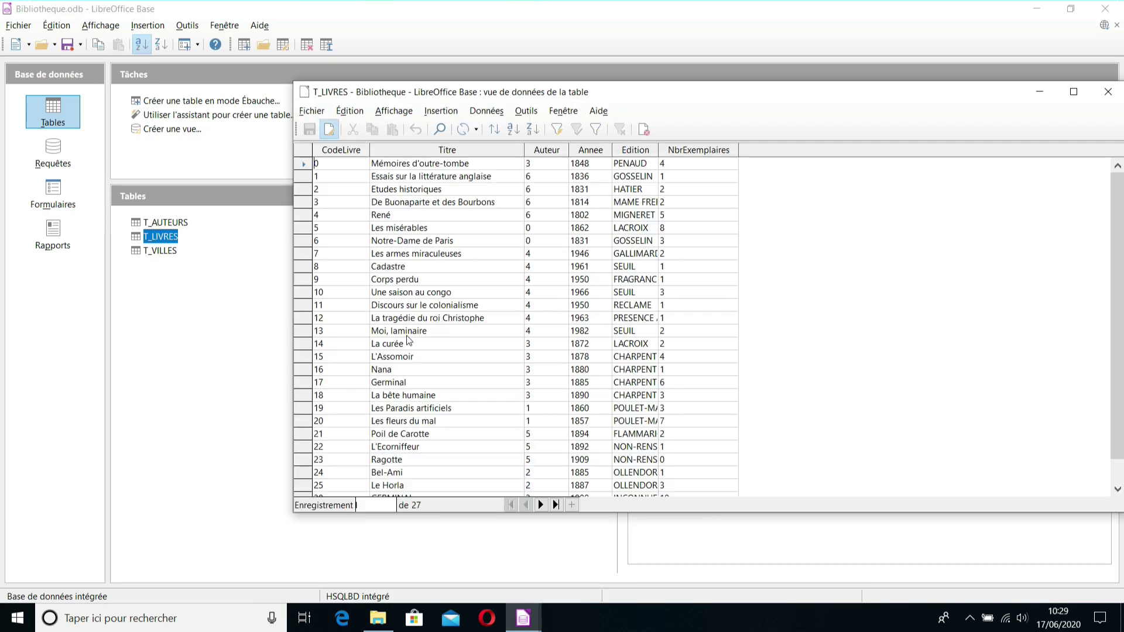
scroll(408, 345, down, 2)
click(305, 472)
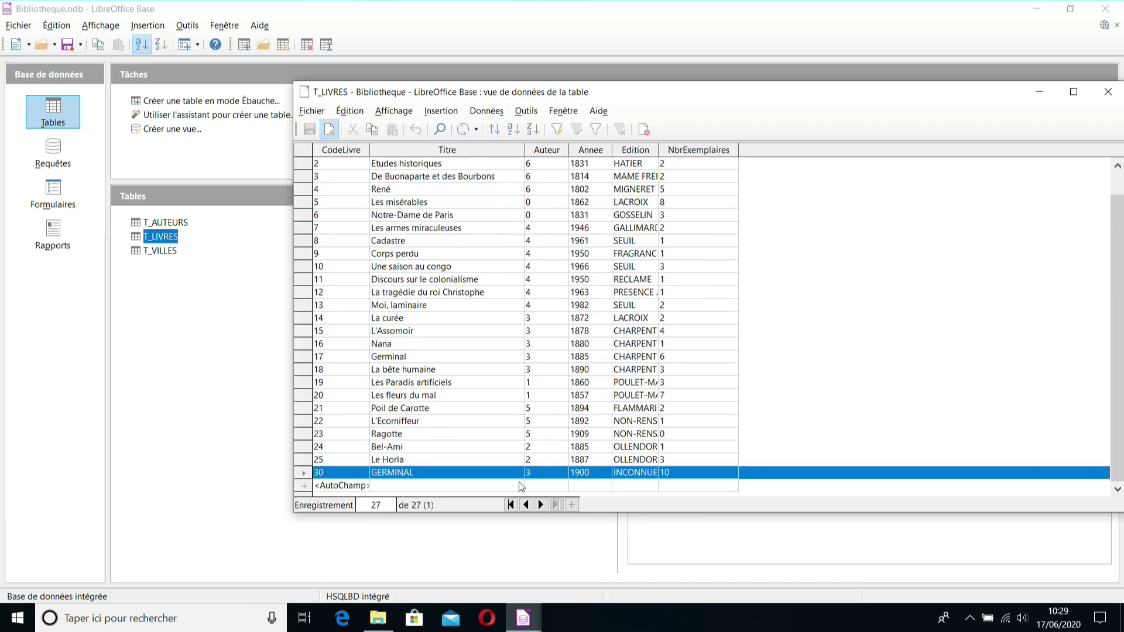
right_click(305, 474)
click(380, 533)
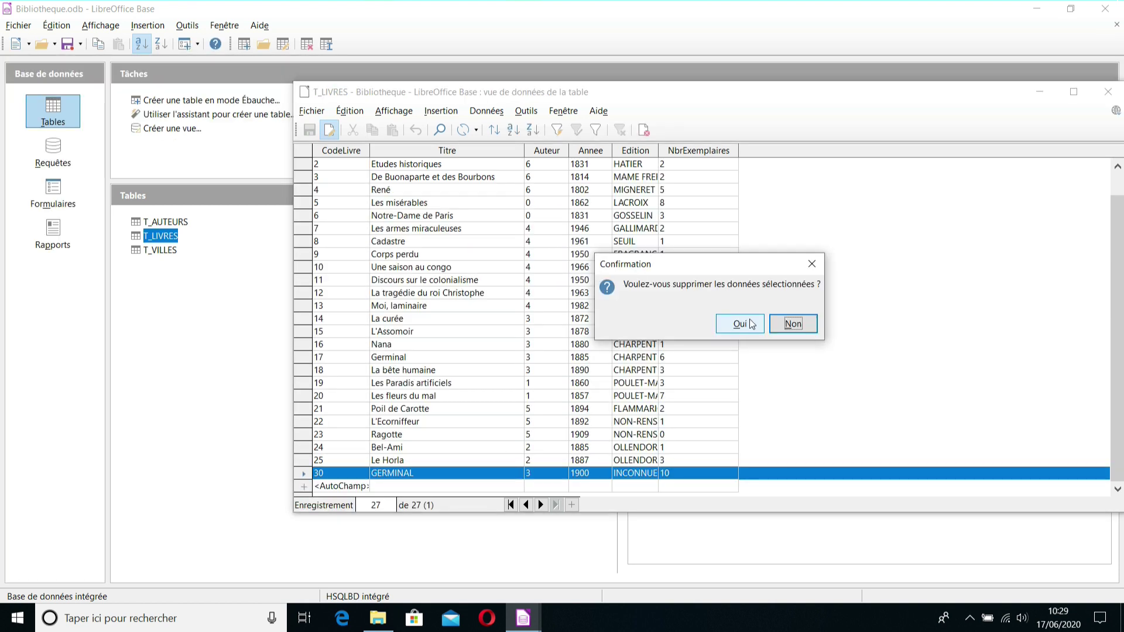
click(740, 324)
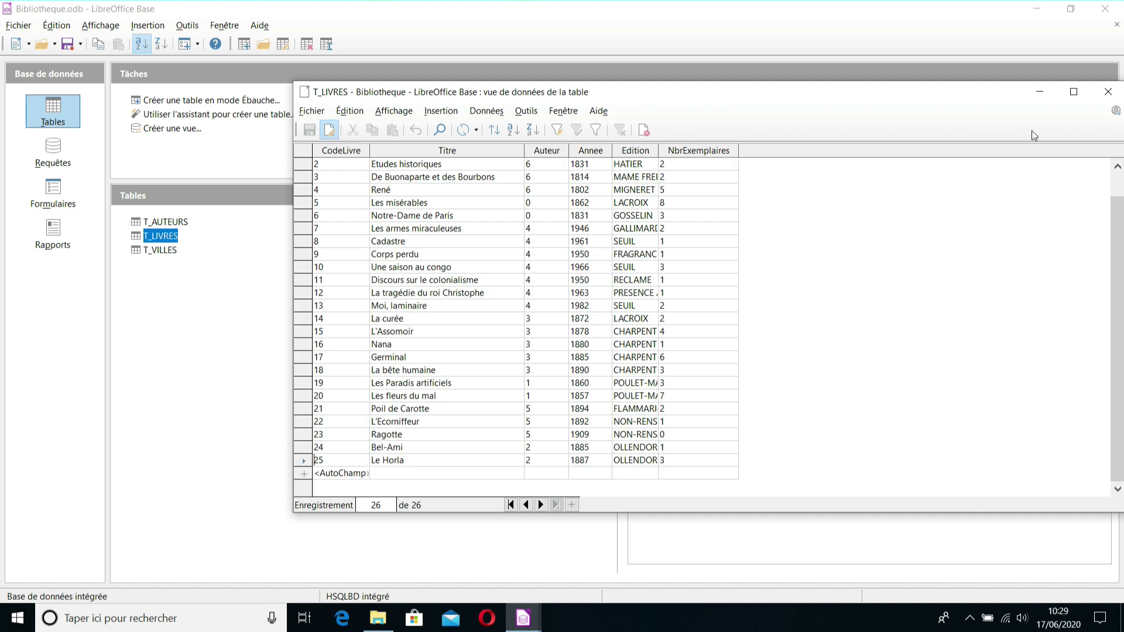
click(1107, 94)
Step: Open the AJOUTER LIVRE form, check its last record and the blank record after it, and close the form
click(53, 194)
click(172, 222)
double_click(173, 221)
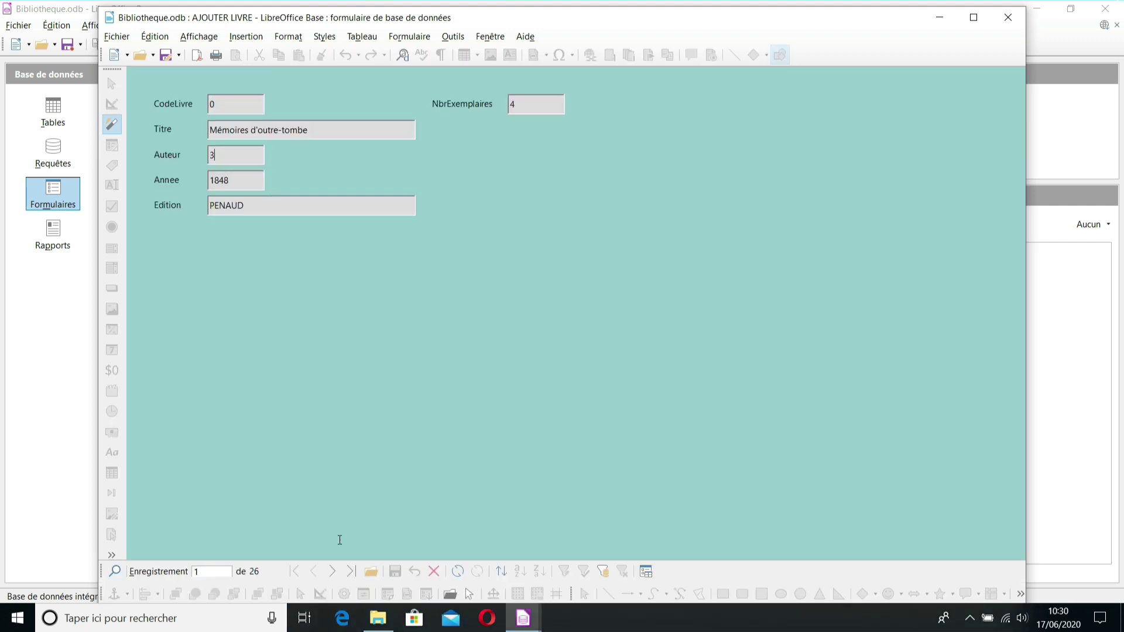
click(347, 572)
click(332, 571)
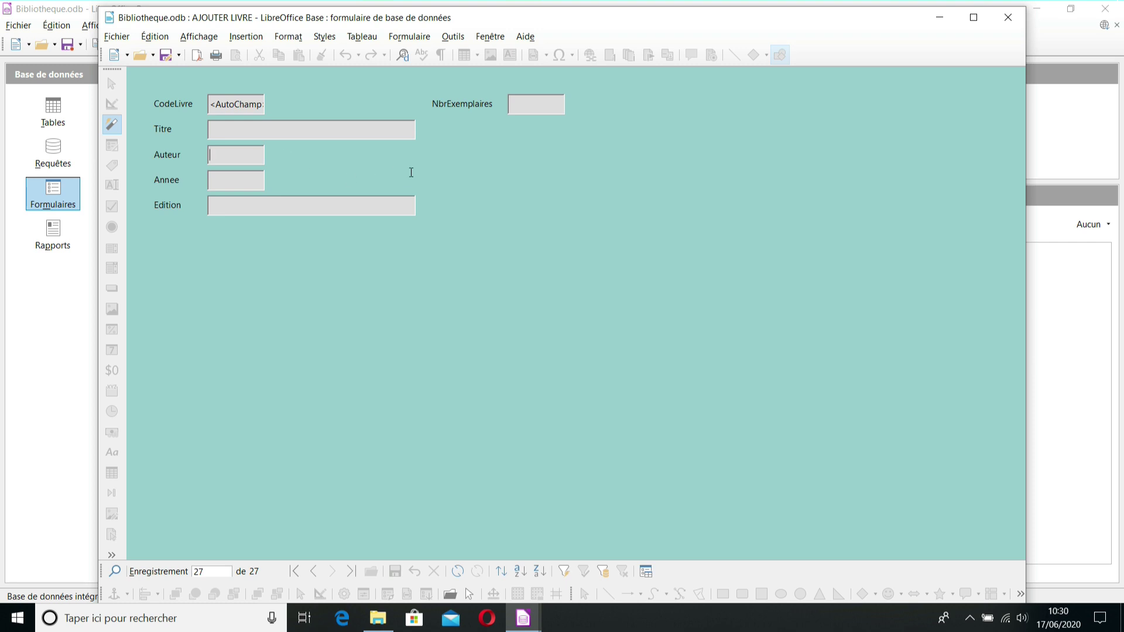
click(1007, 26)
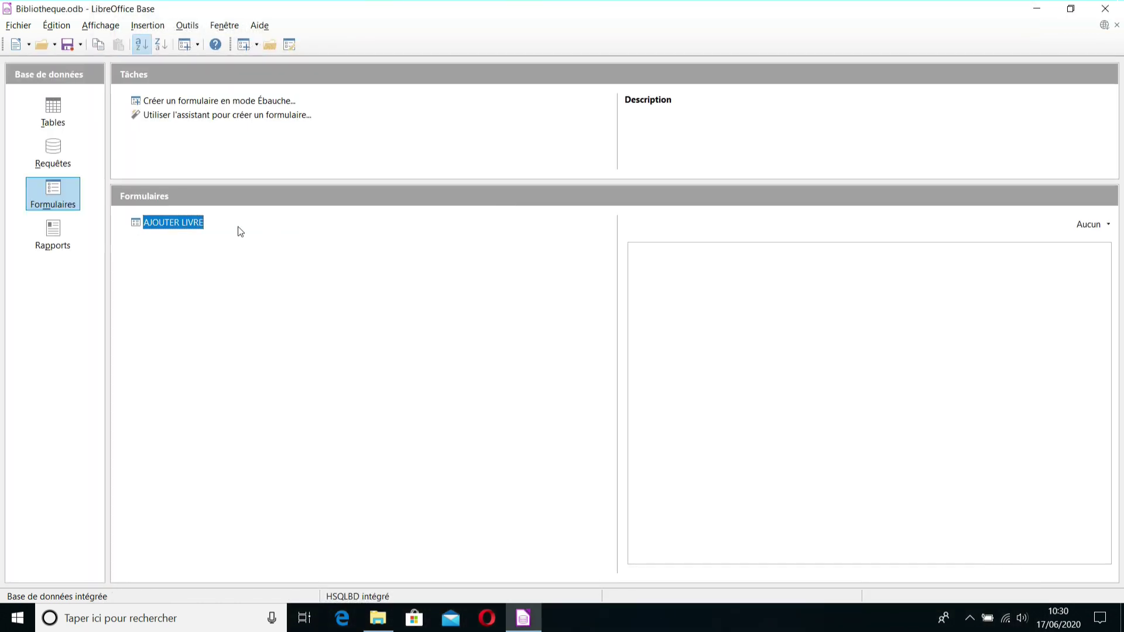
Step: Open the AJOUTER LIVRE form for editing and try to shift the Auteur field to the right
right_click(175, 227)
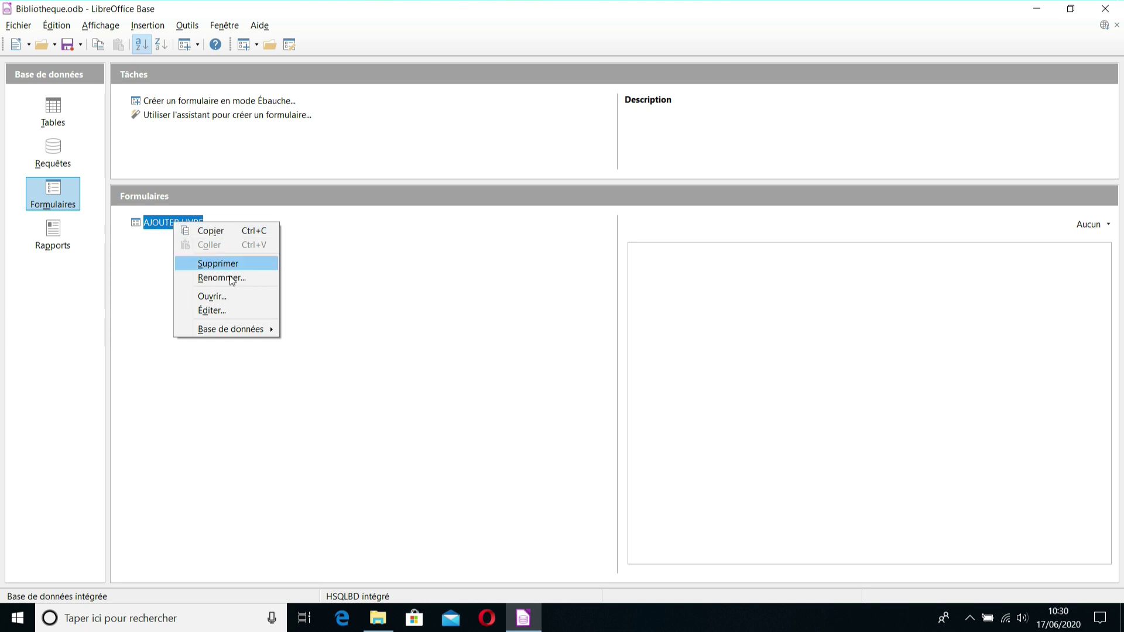
click(212, 312)
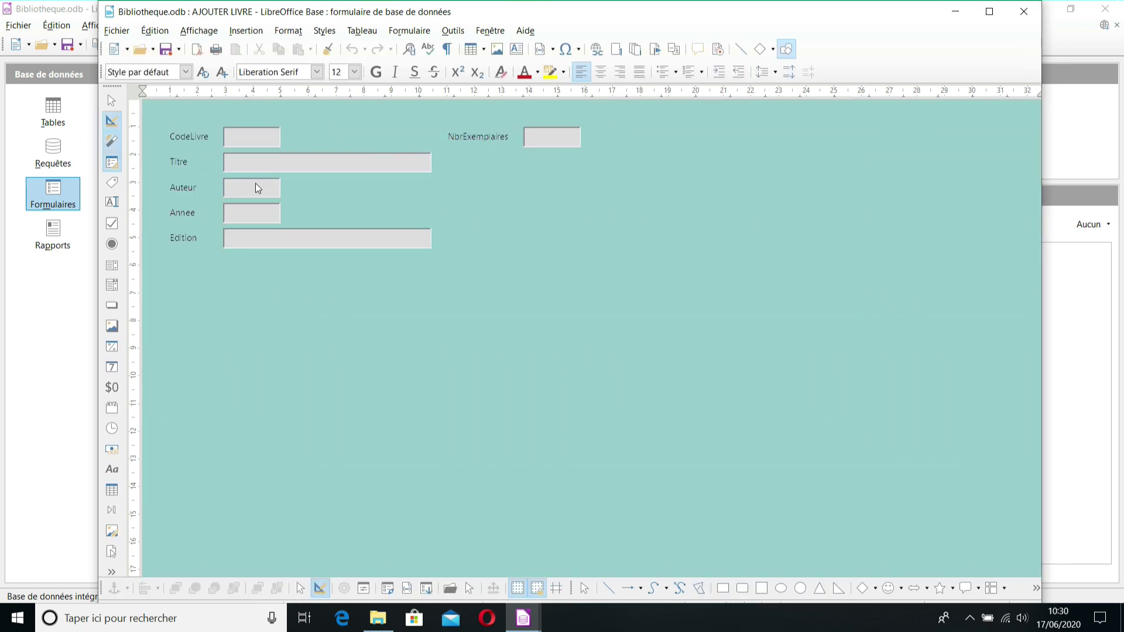
click(255, 184)
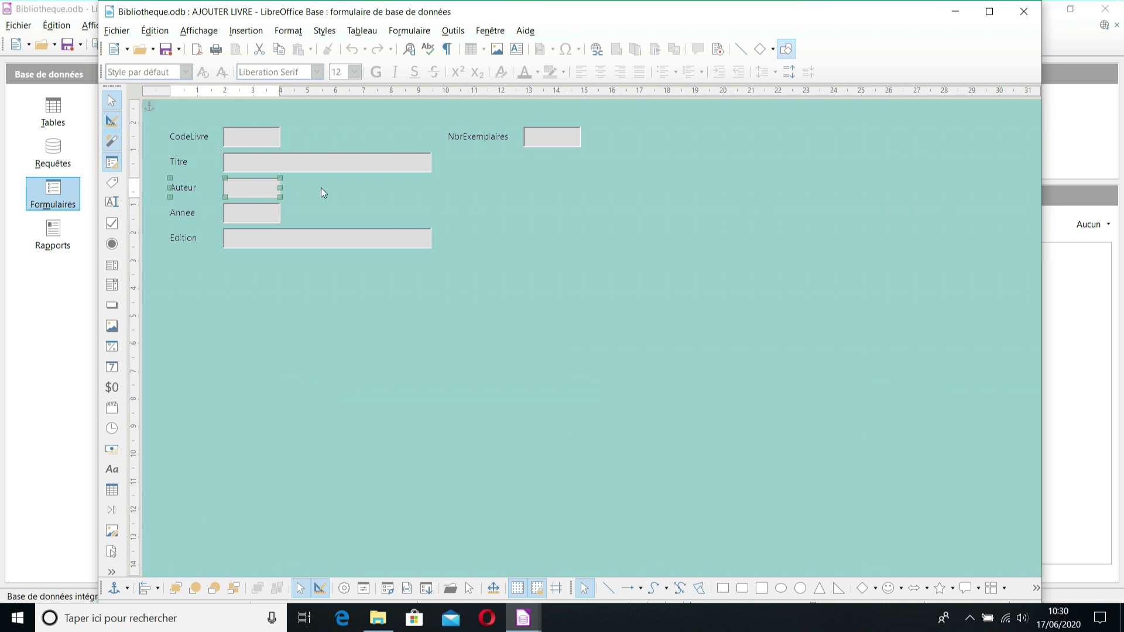
double_click(260, 189)
drag(181, 185, 262, 190)
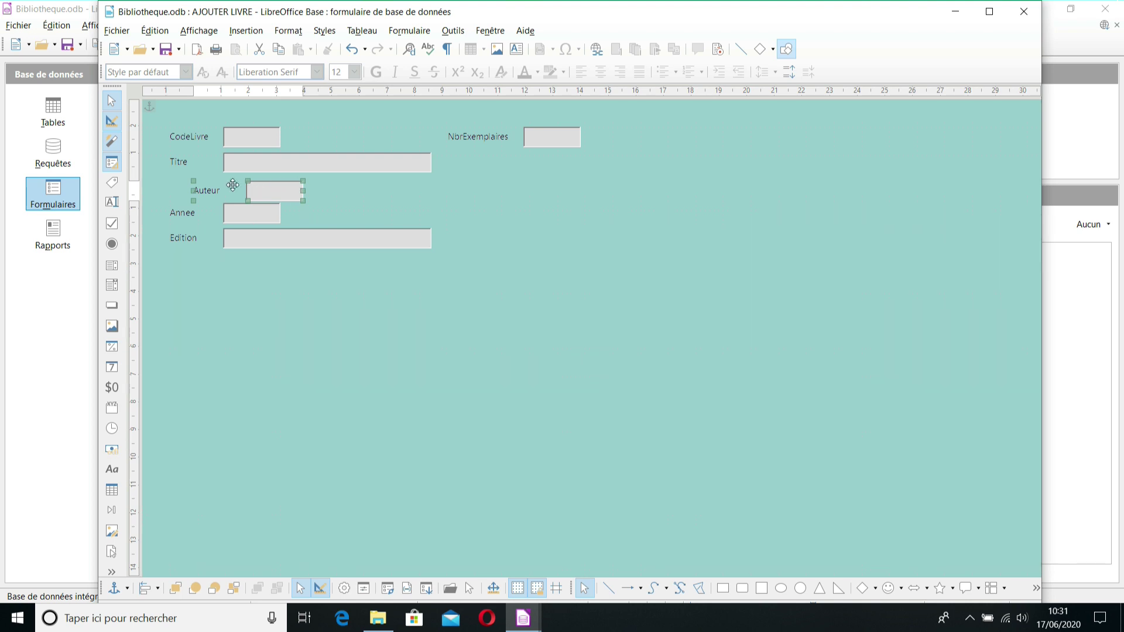
Step: Undo the Auteur field's move and close the form design without saving the changes
key(ctrl+z)
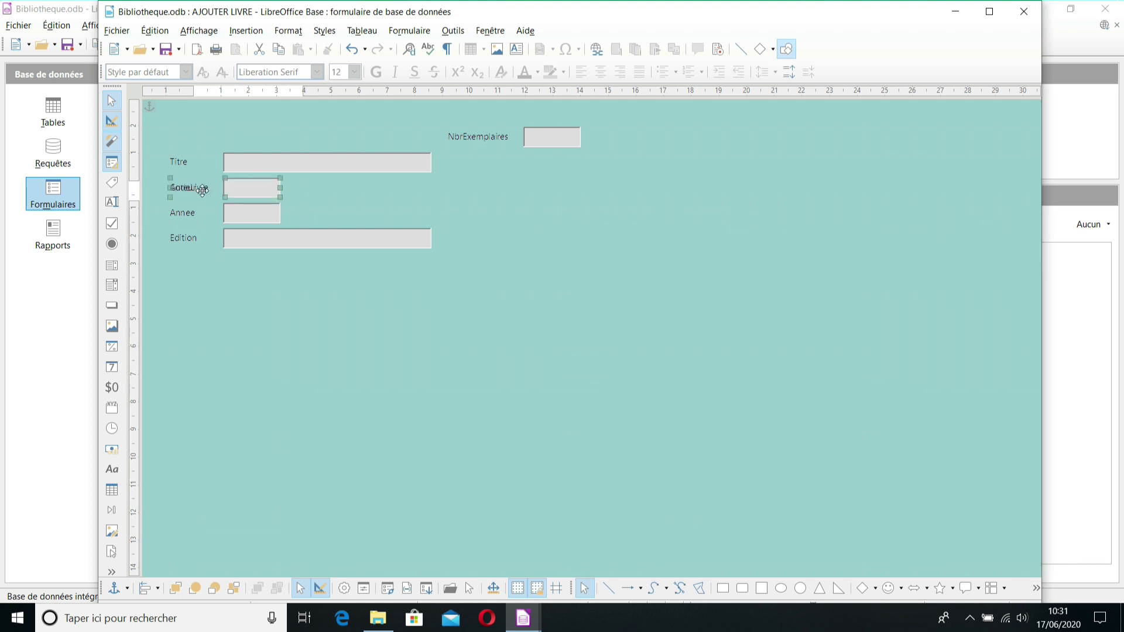
click(419, 192)
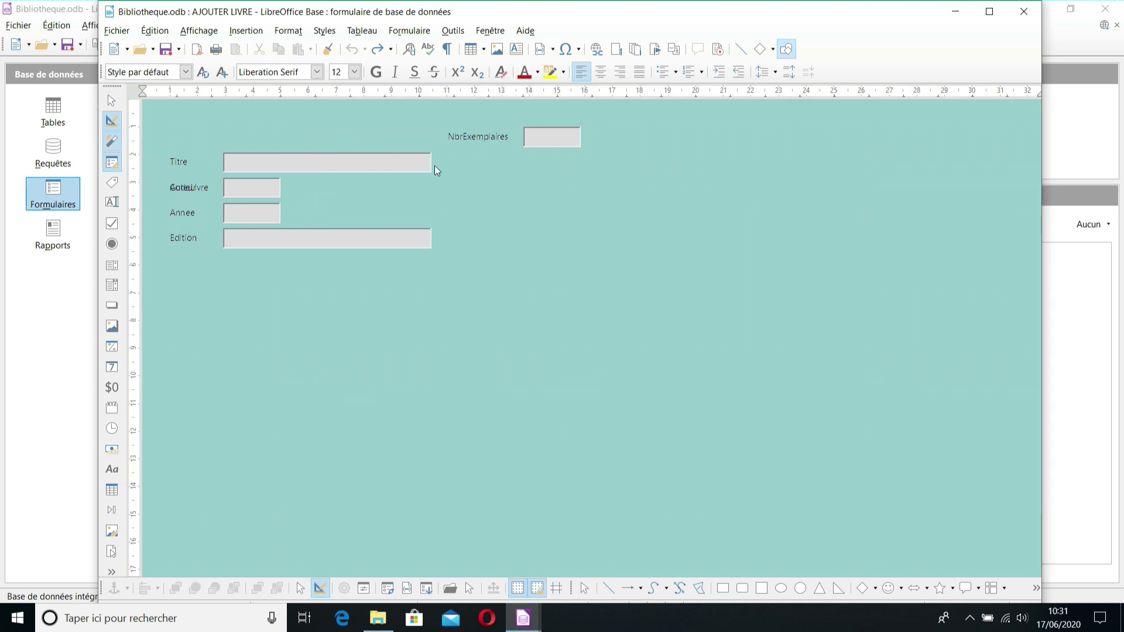
click(1023, 11)
click(606, 350)
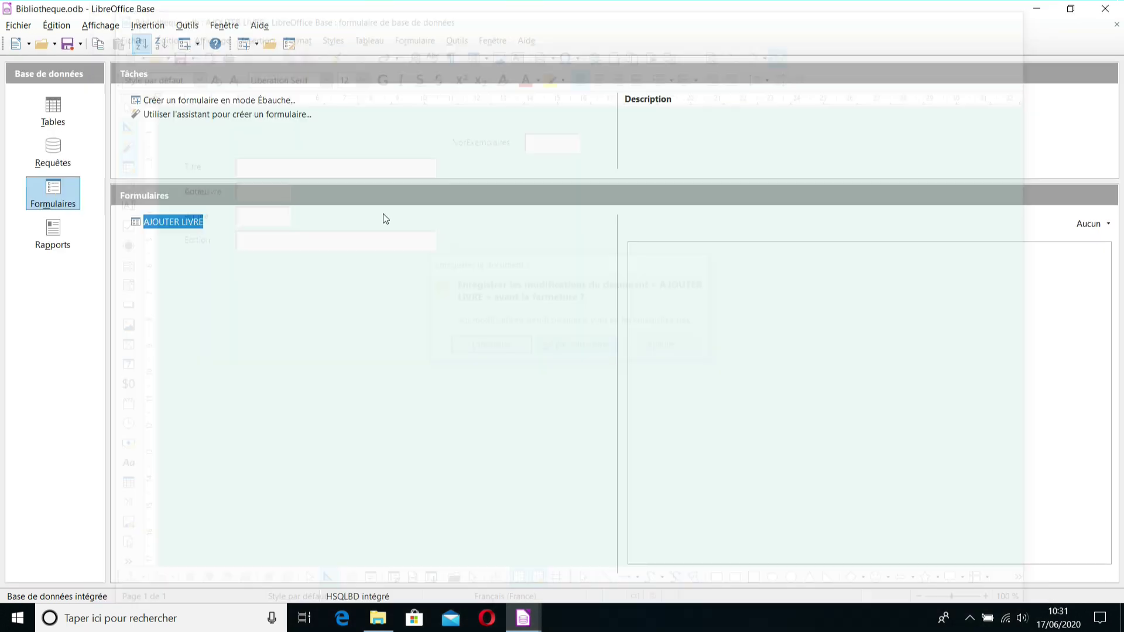
Step: Reopen the AJOUTER LIVRE form for editing in a maximized window and display the form navigator
right_click(188, 224)
click(258, 296)
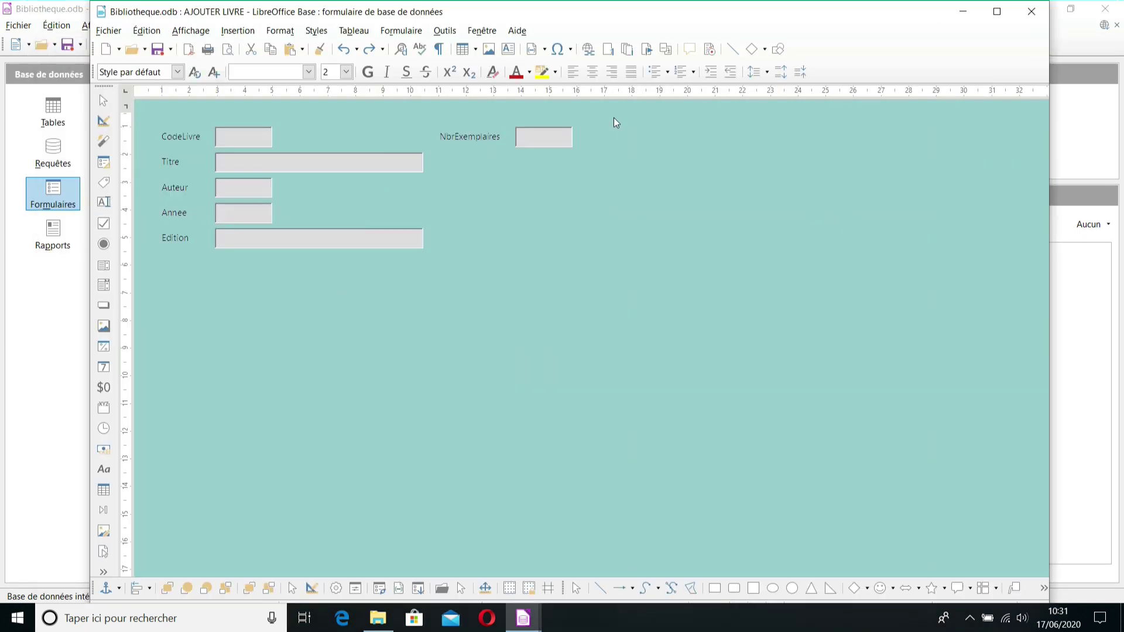
click(996, 11)
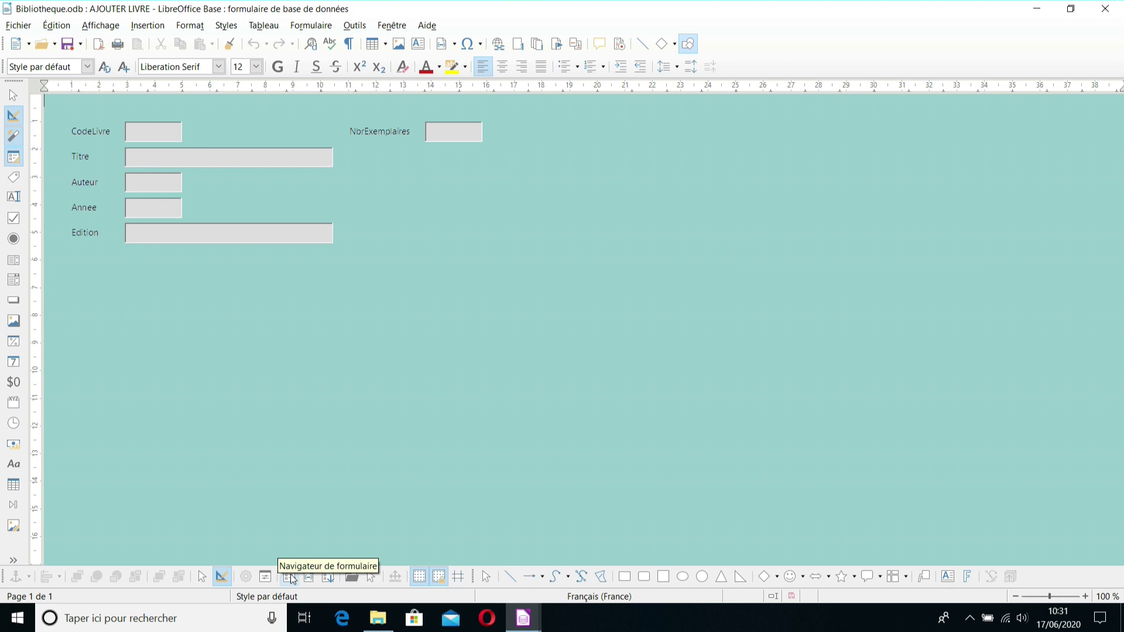
click(291, 577)
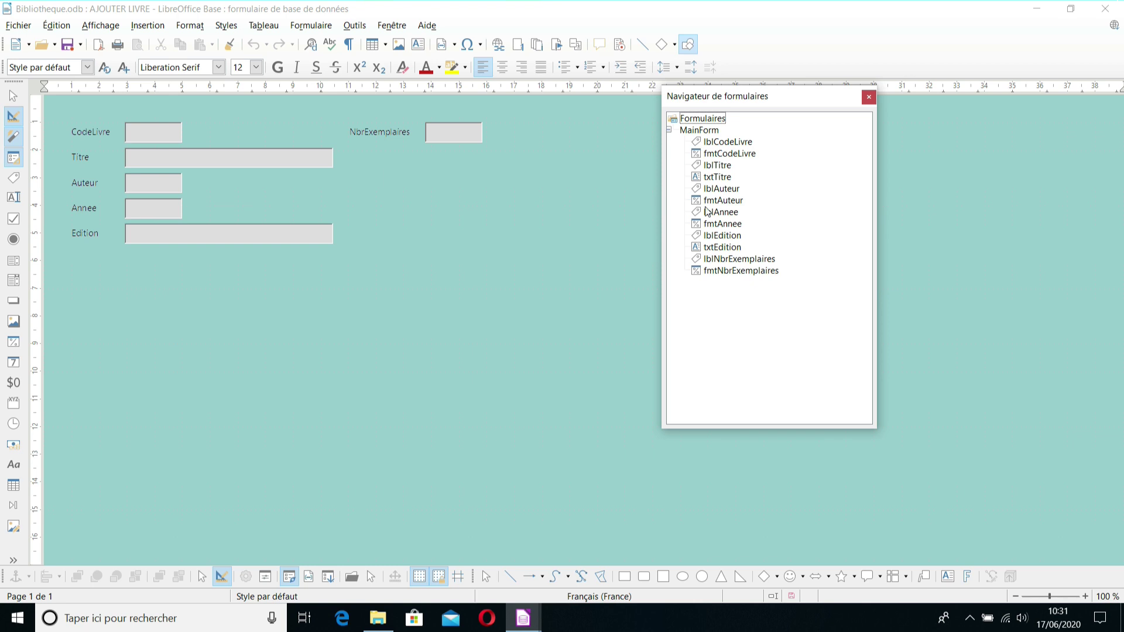
Step: Select only the fmtAuteur control, without its label, and move it to the empty area below and right of NbrExemplaires
click(155, 189)
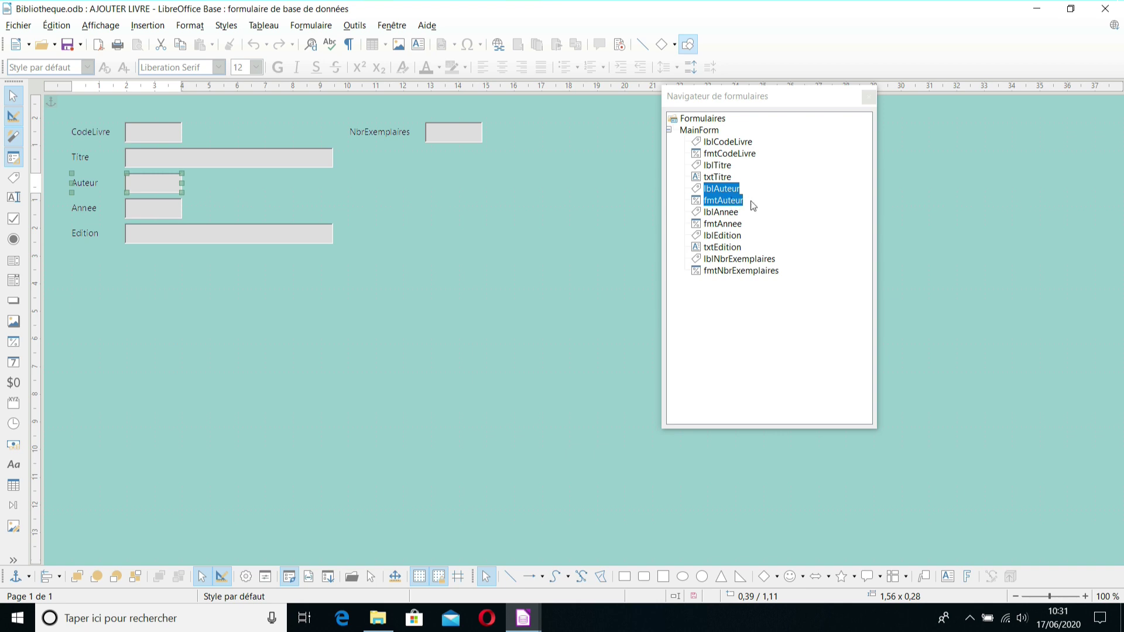
click(727, 204)
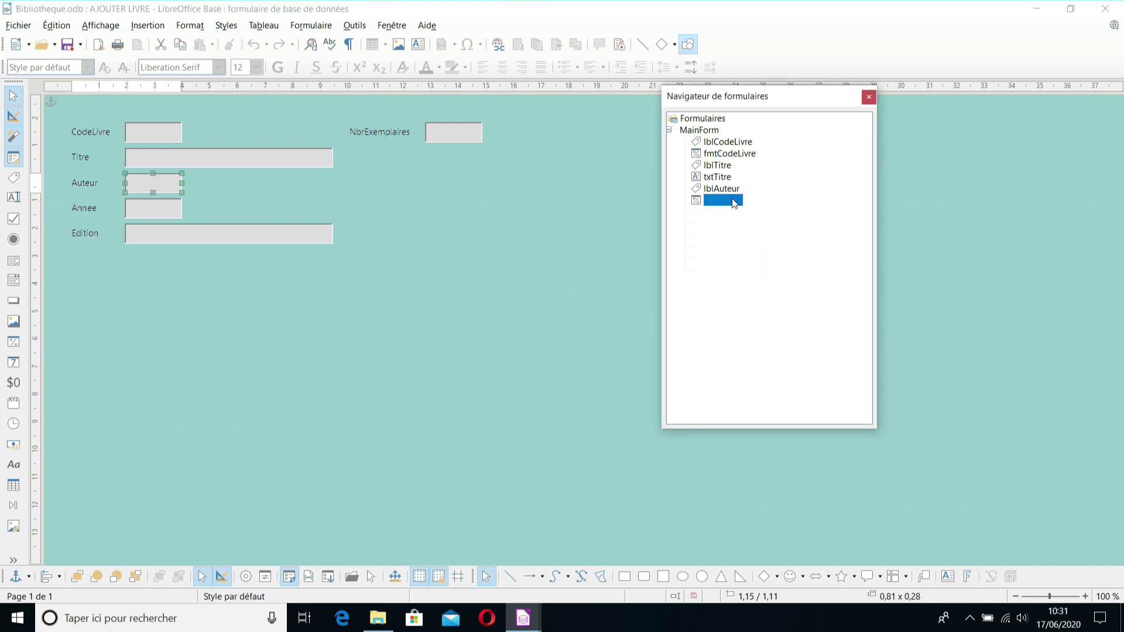
drag(167, 182, 539, 179)
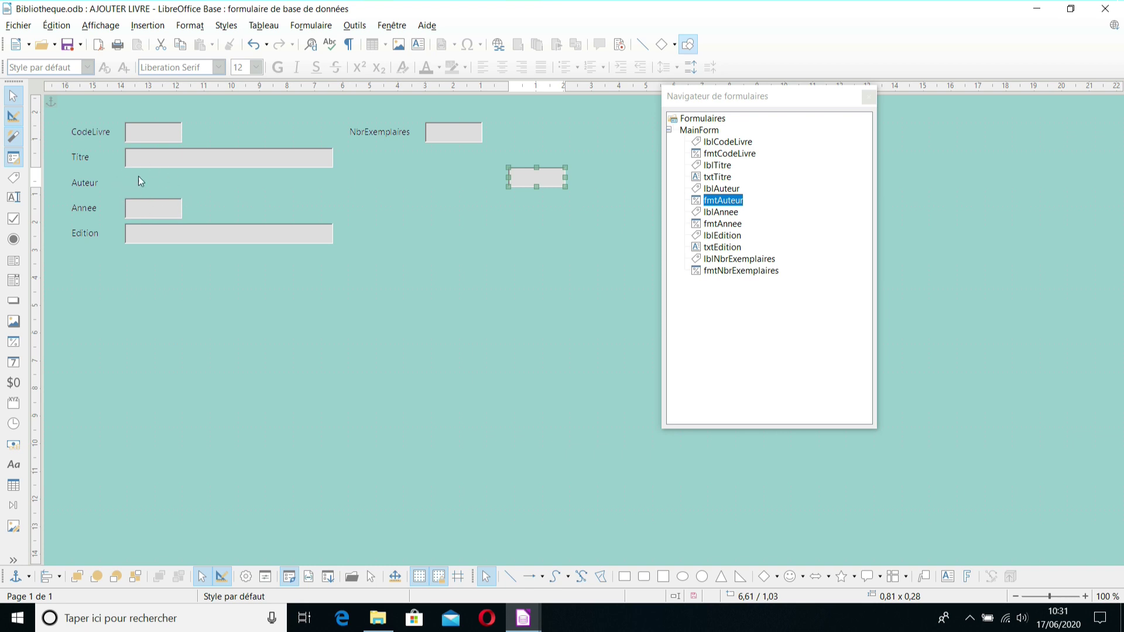
Step: Draw a list box about 5 cm wide beside the Auteur label and choose T_AUTEURS as its source table
click(15, 261)
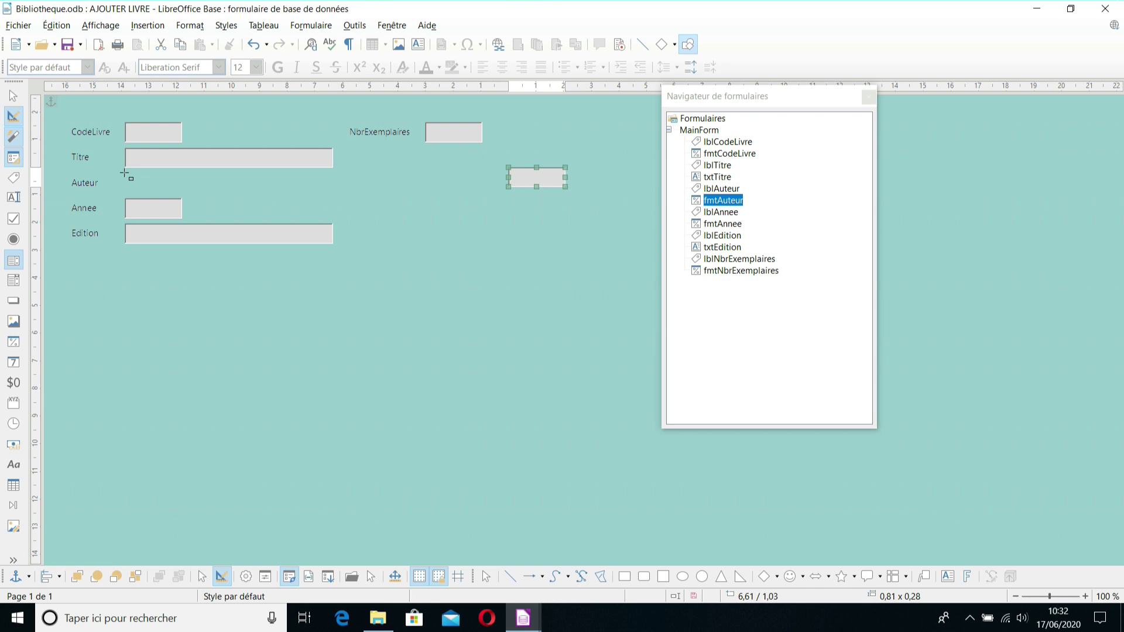
drag(126, 172, 265, 194)
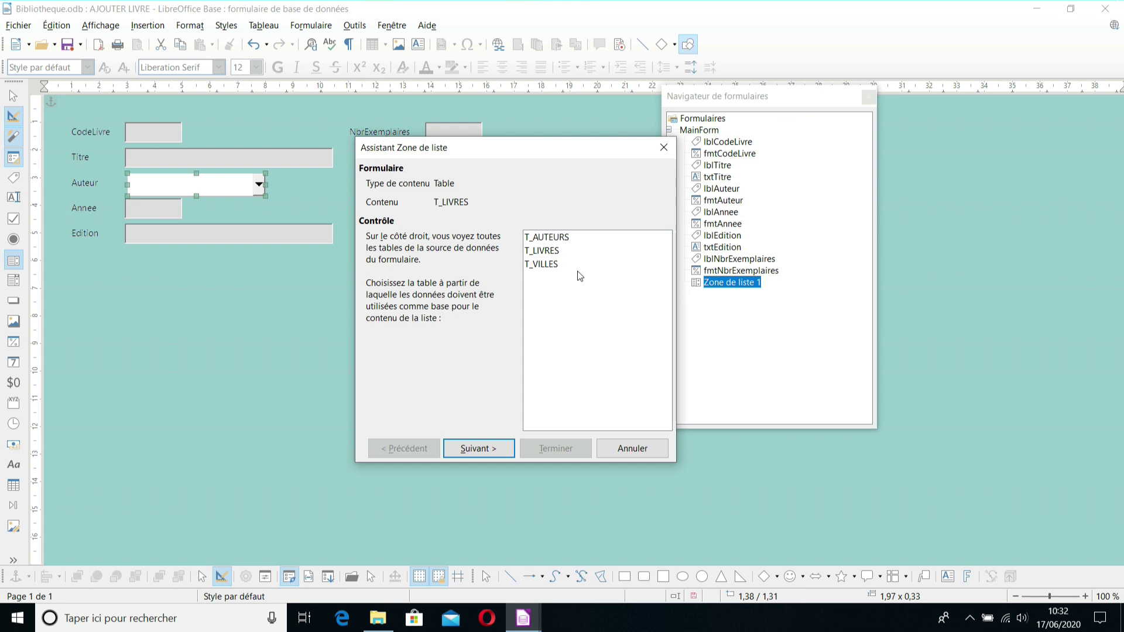
click(547, 238)
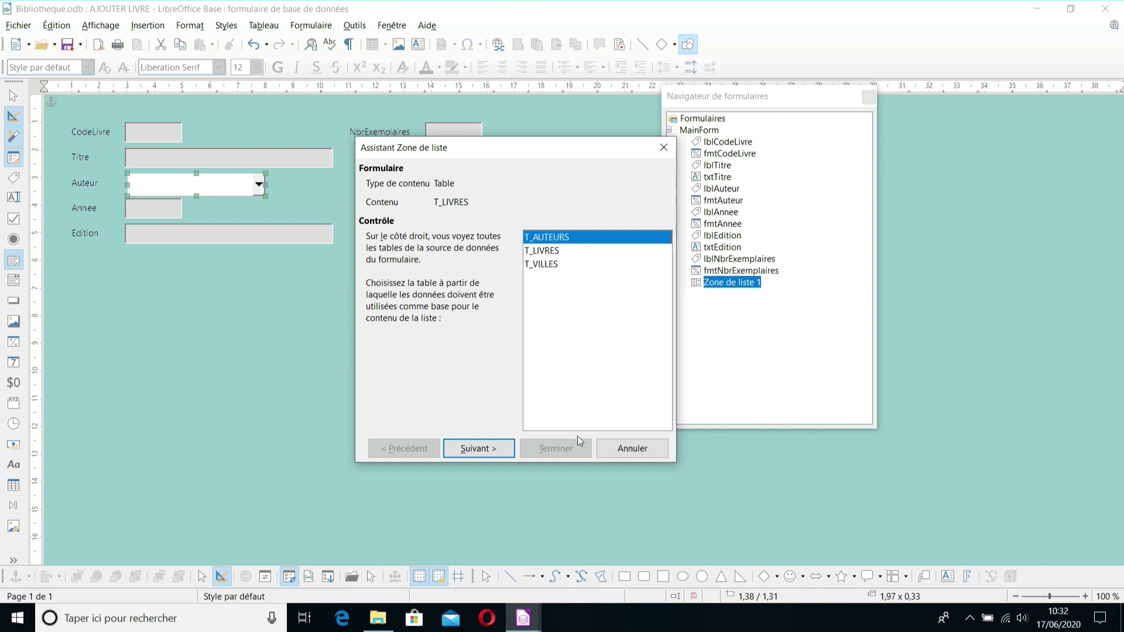
click(479, 448)
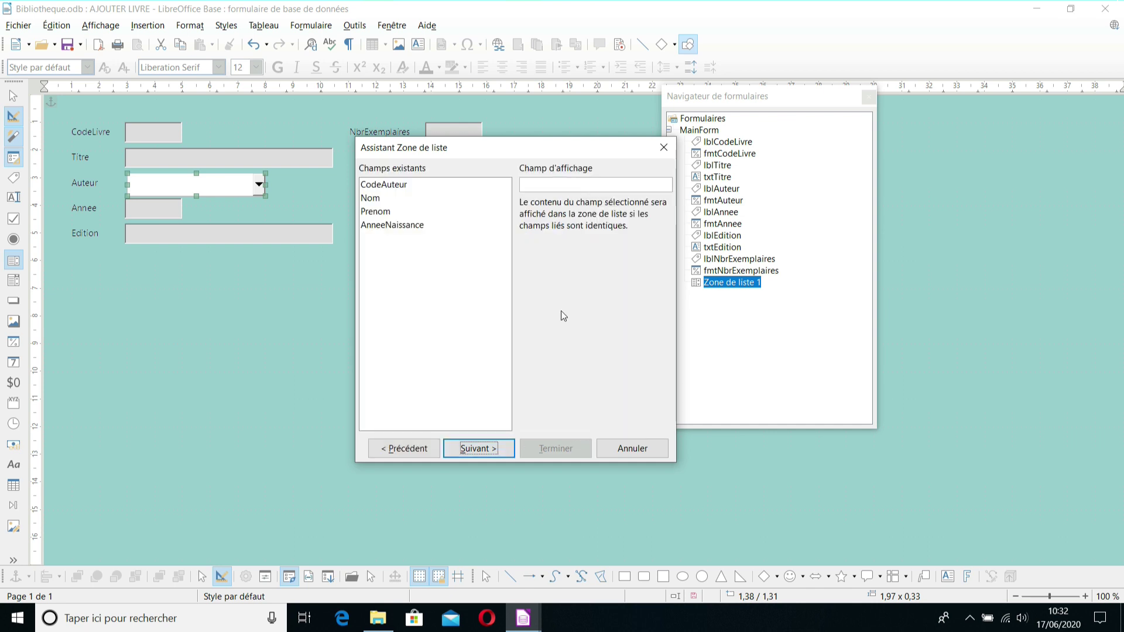